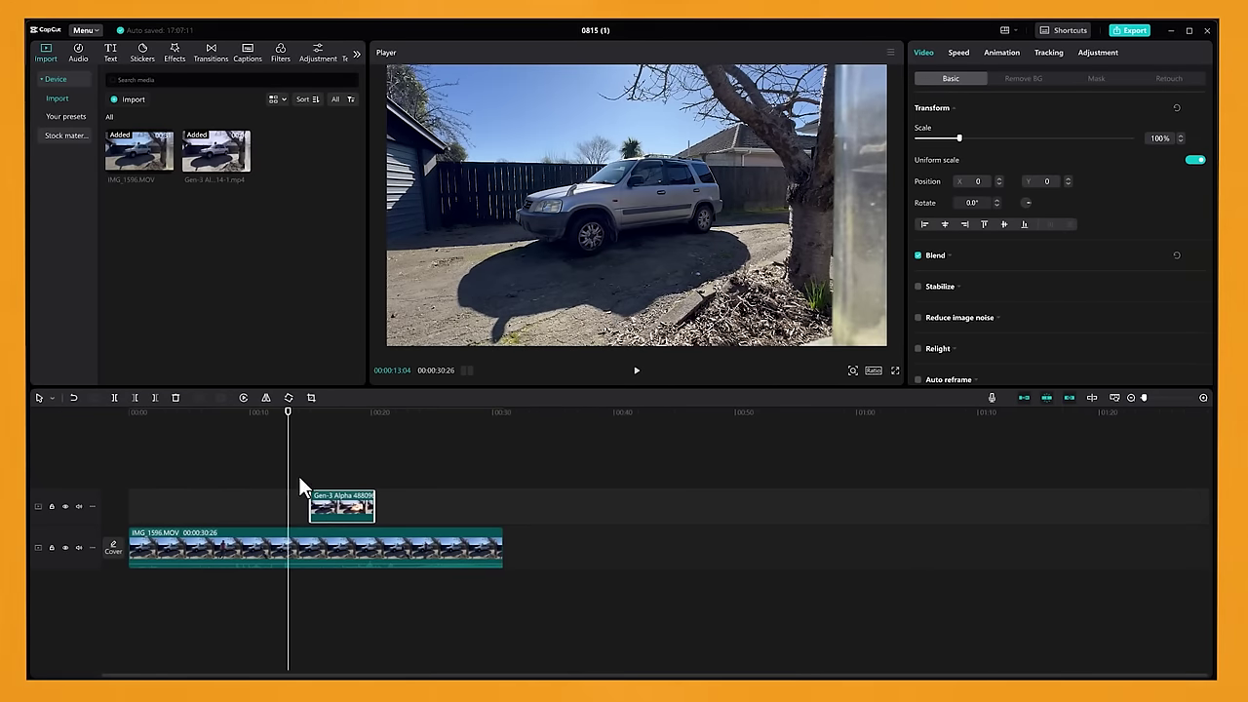
# - Move the Gen-3 Alpha clip on the upper track to start at about 00:00:14:05 and play back the cut into it
pyautogui.moveTo(288, 417)
pyautogui.mouseDown()
pyautogui.moveTo(259, 426)
pyautogui.moveTo(303, 426)
pyautogui.mouseUp()
pyautogui.moveTo(339, 503); pyautogui.dragTo(329, 503)
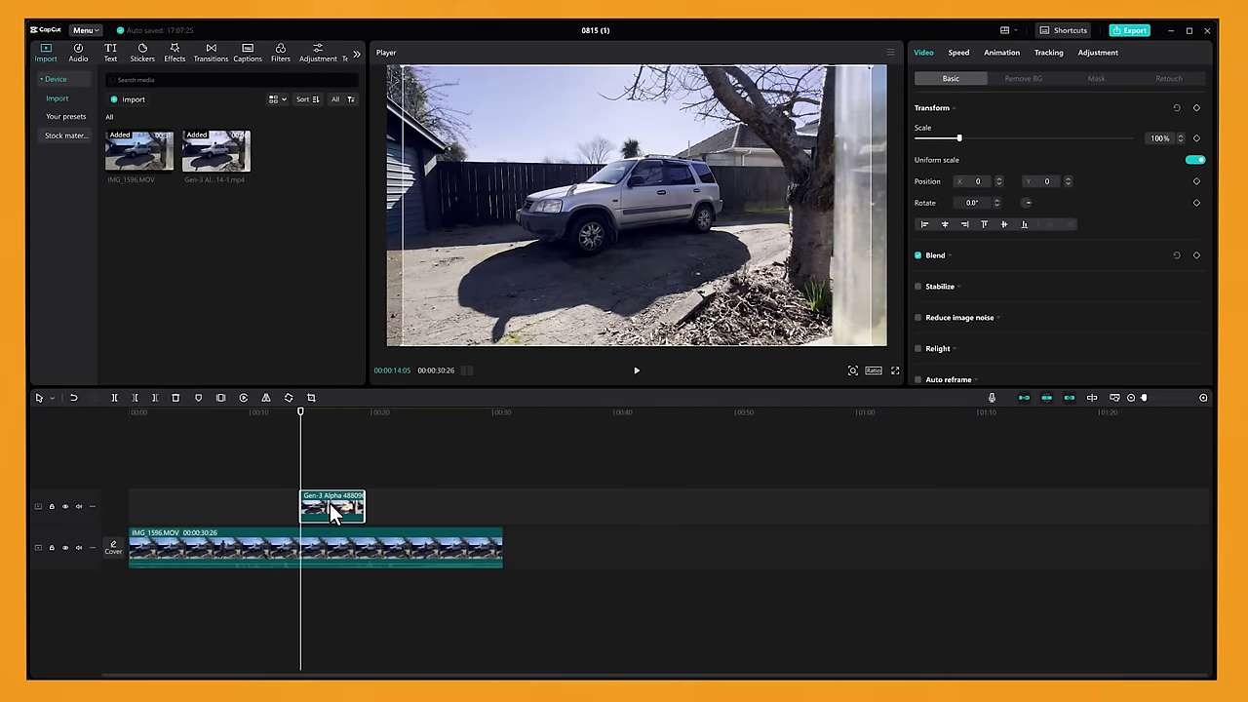
pyautogui.click(283, 414)
pyautogui.press('space')
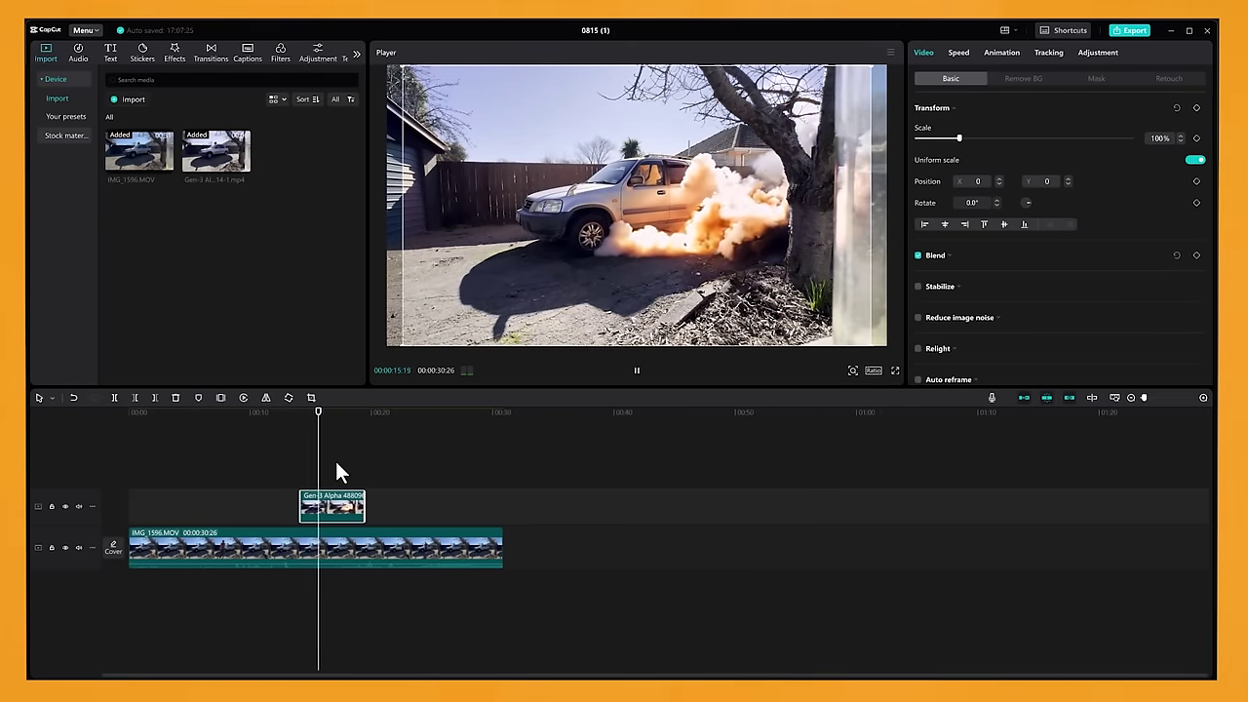
pyautogui.press('space')
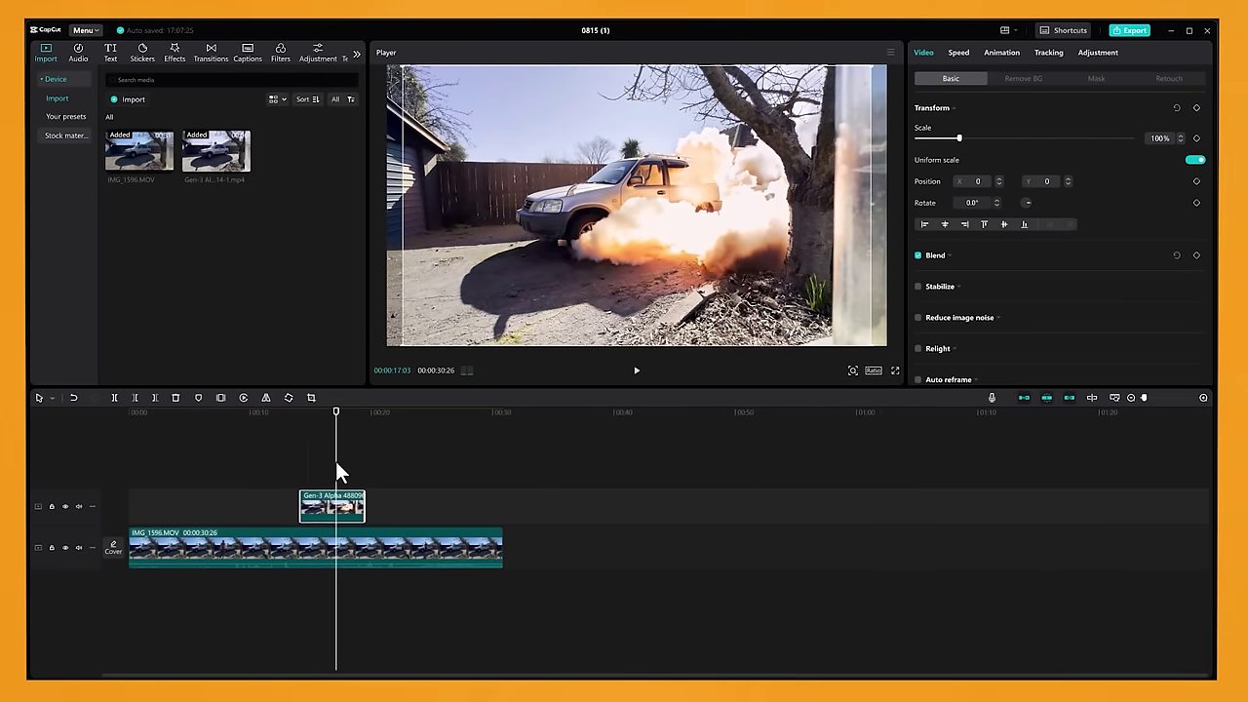
pyautogui.click(311, 414)
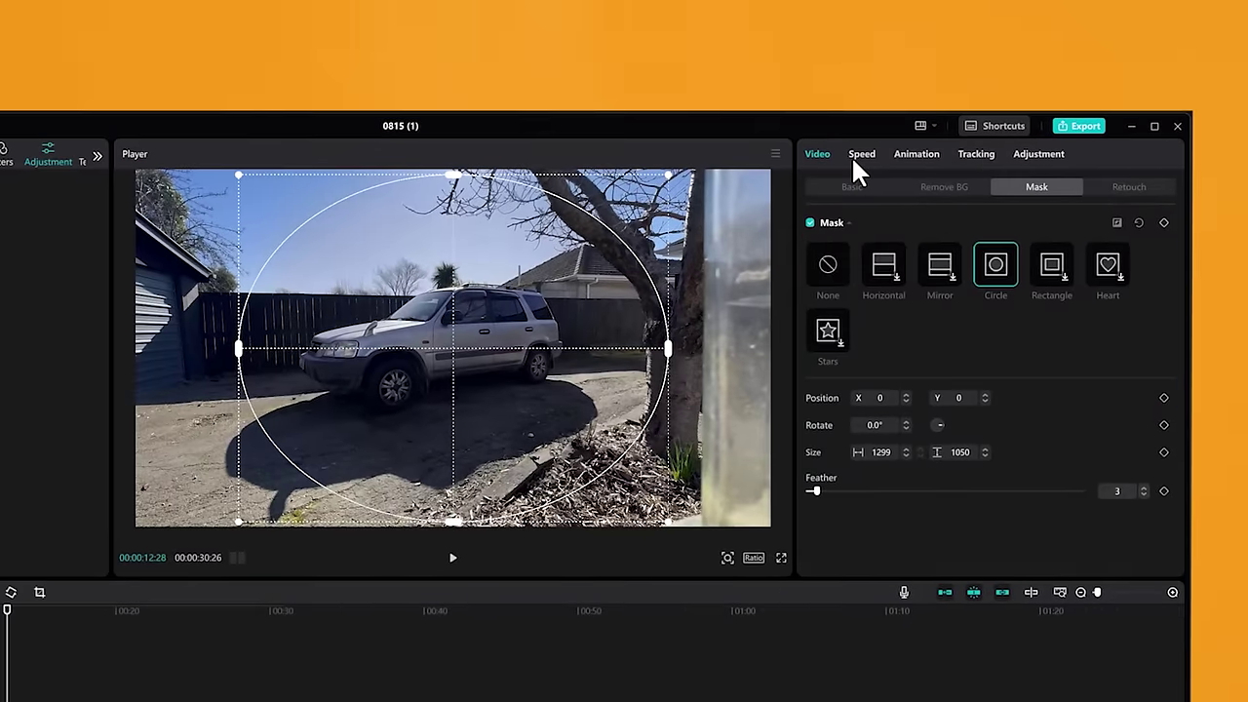
# - Resize the explosion clip's circle mask to about 1742 by 1050 at X 28 and set its feather to 2
pyautogui.click(858, 158)
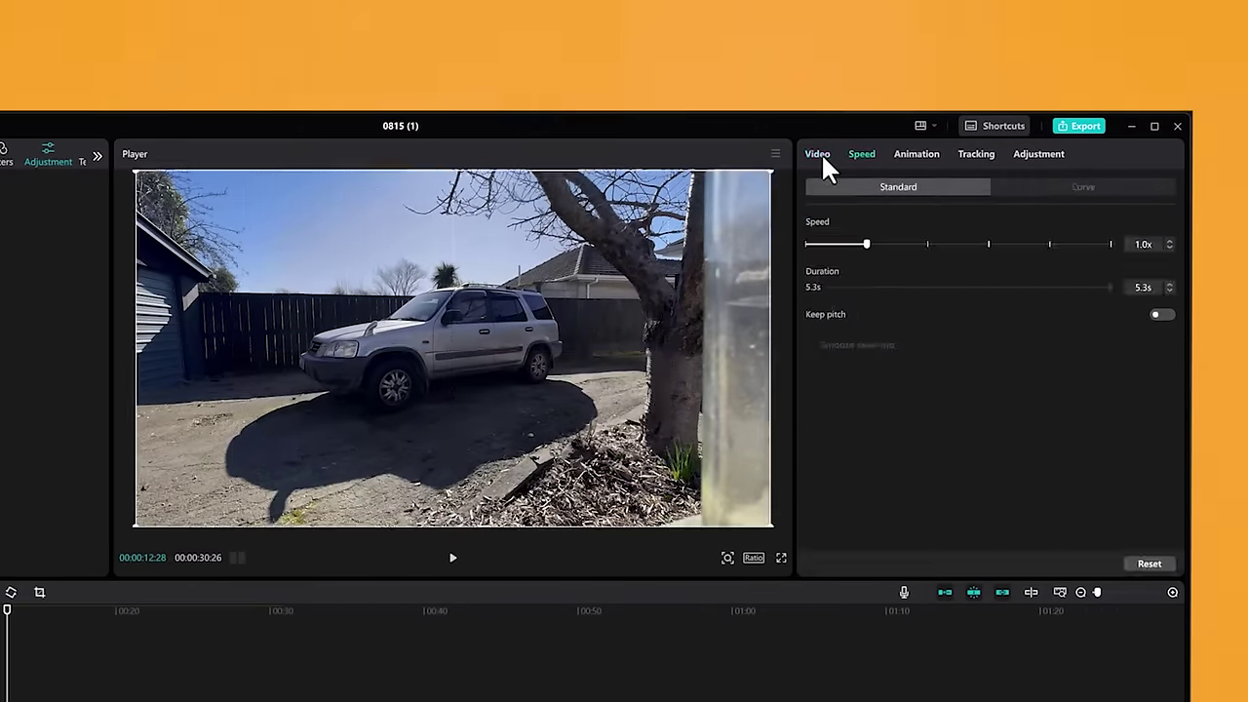
pyautogui.click(821, 153)
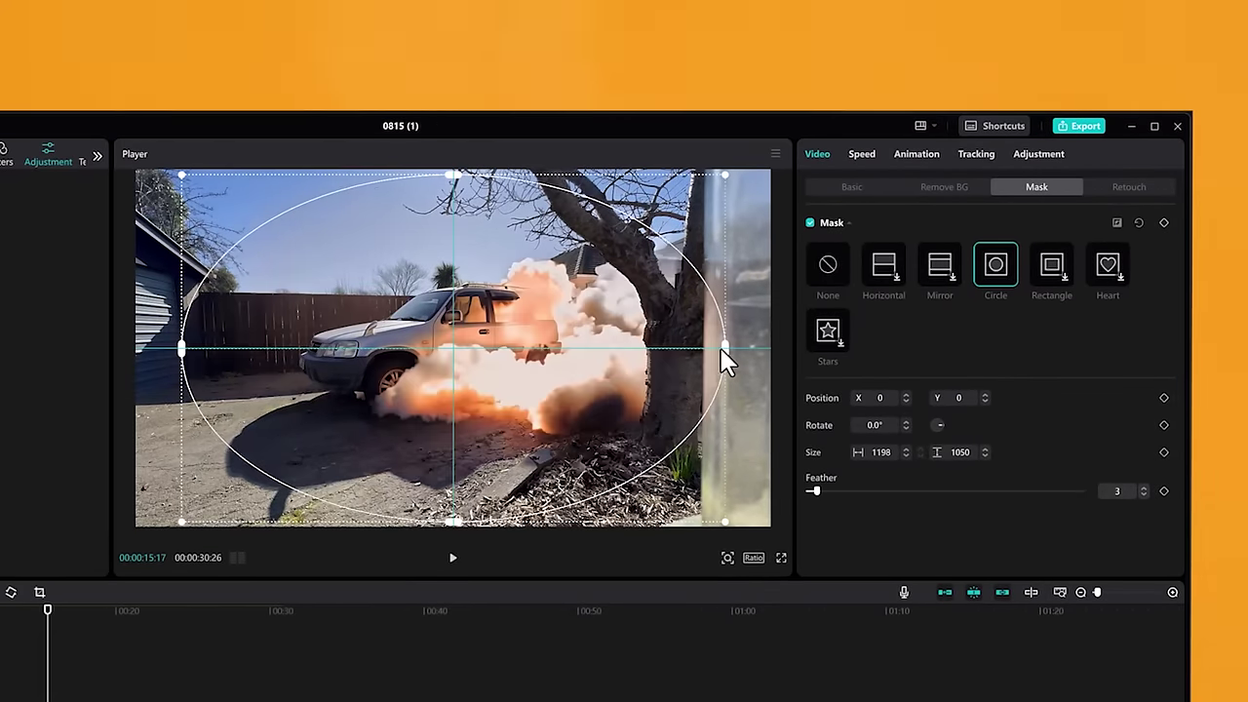
pyautogui.moveTo(726, 360); pyautogui.dragTo(754, 376)
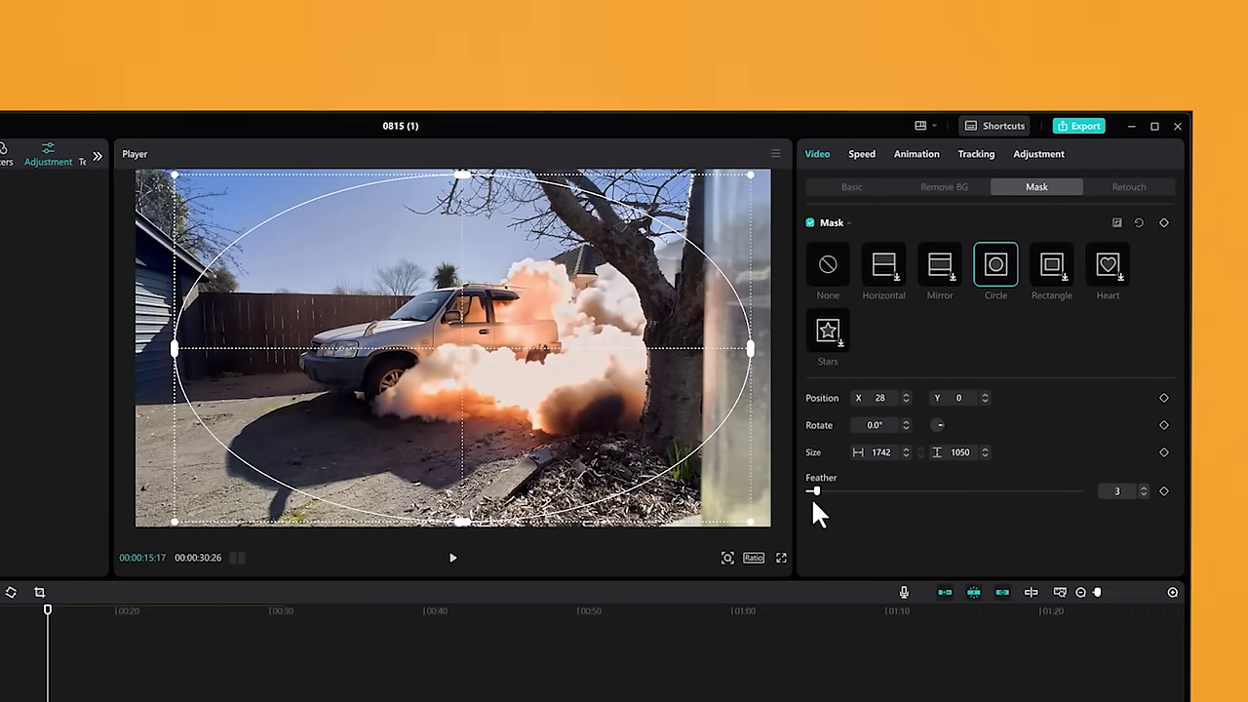
pyautogui.moveTo(816, 493)
pyautogui.mouseDown()
pyautogui.moveTo(933, 501)
pyautogui.moveTo(812, 488)
pyautogui.mouseUp()
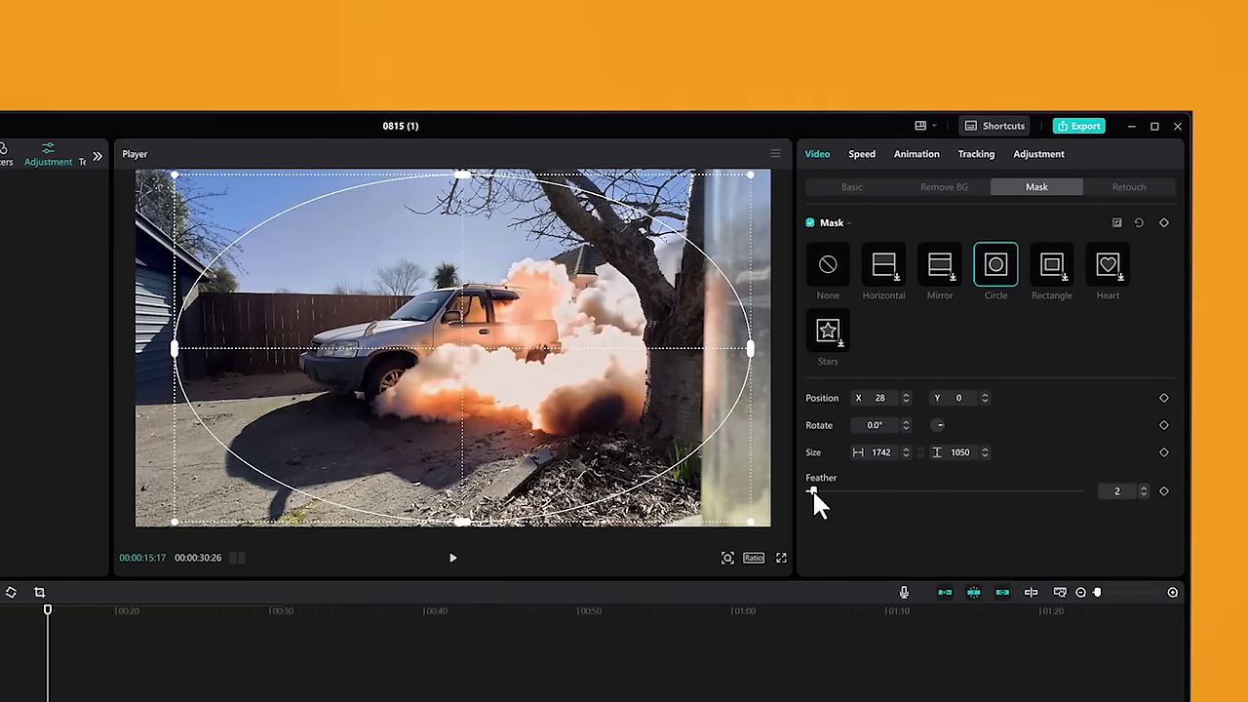
# - Add an entrance animation to the explosion compound clip and preview the transition at its start
pyautogui.click(921, 155)
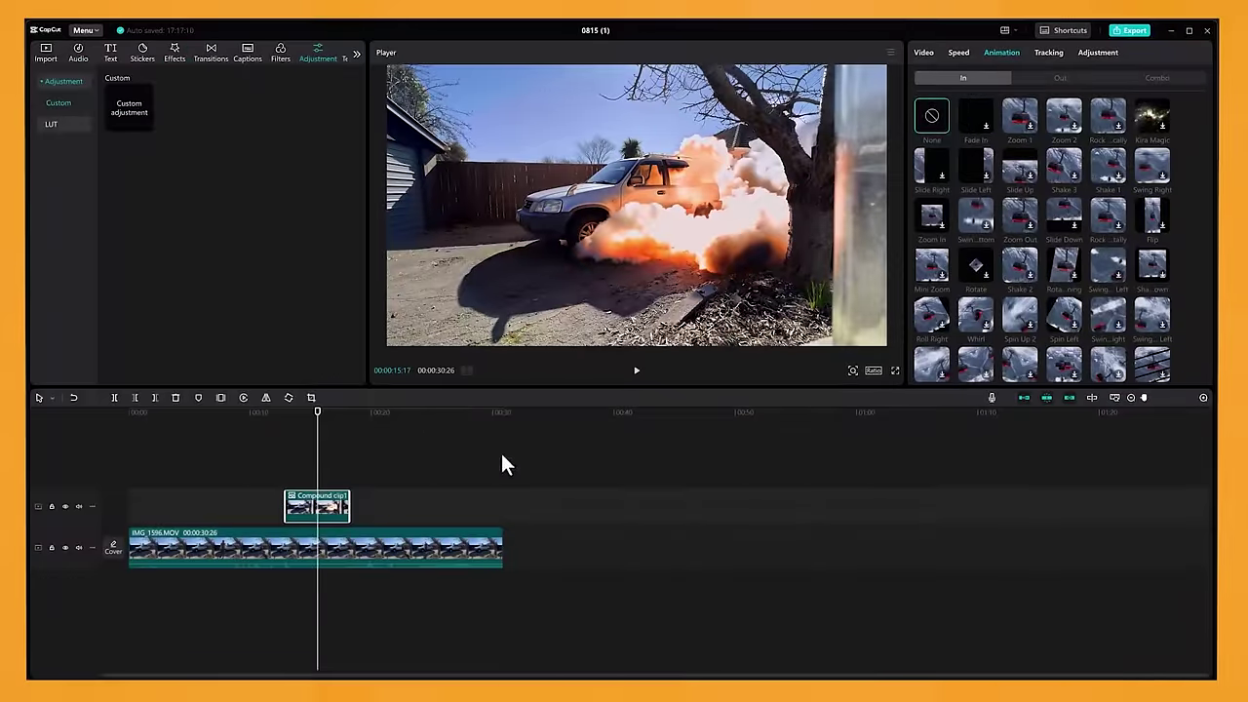
pyautogui.click(286, 513)
pyautogui.click(1146, 397)
pyautogui.click(638, 376)
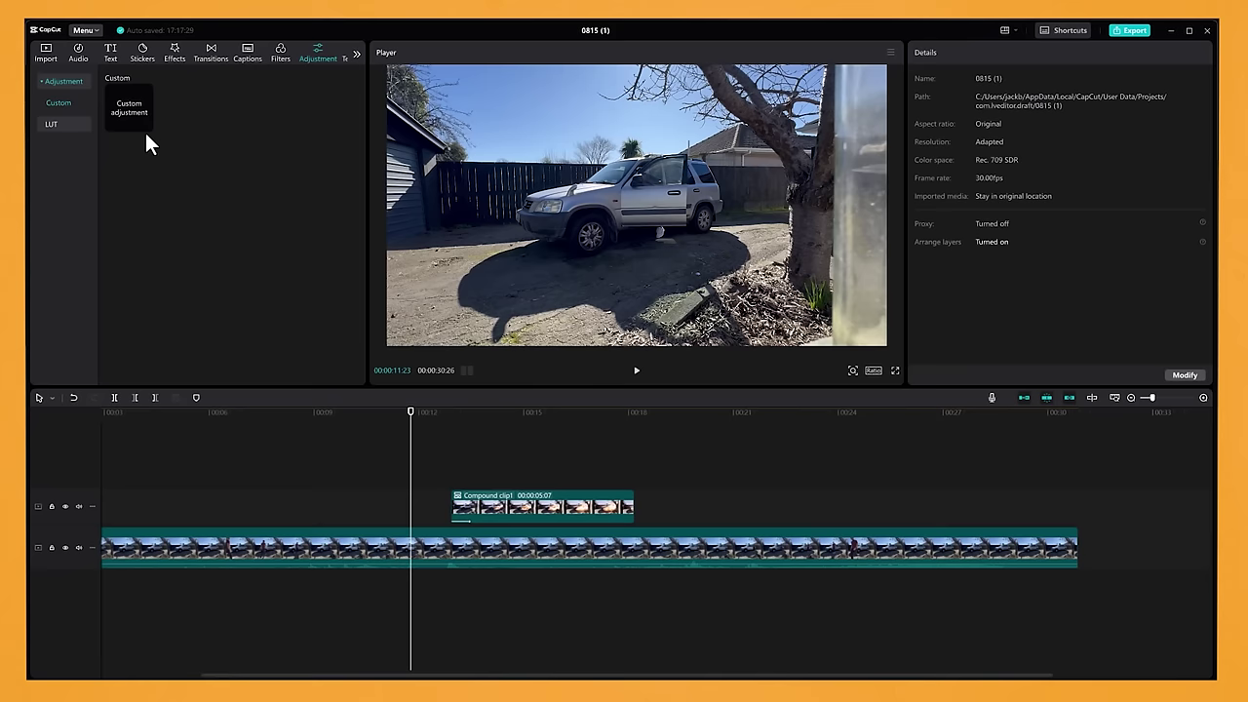
# - Add a custom adjustment layer above the compound clip, stretch it over the footage and scrub through the explosion
pyautogui.click(62, 81)
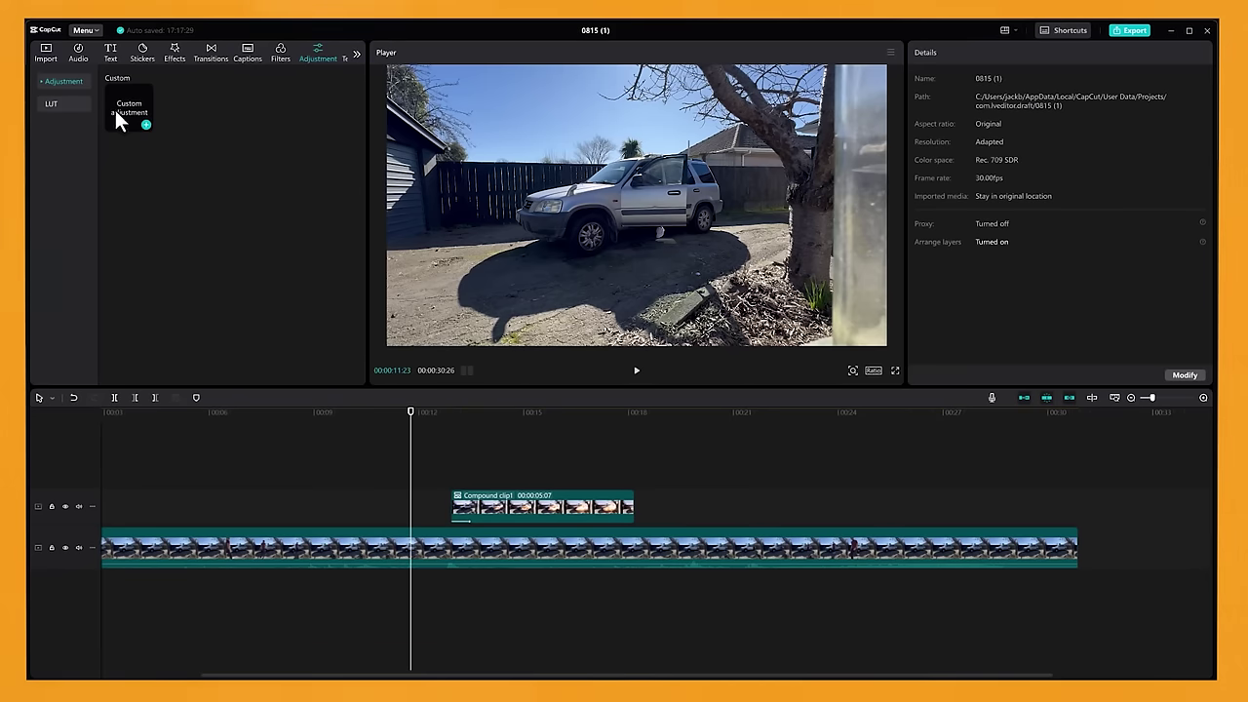
pyautogui.moveTo(123, 111); pyautogui.dragTo(450, 482)
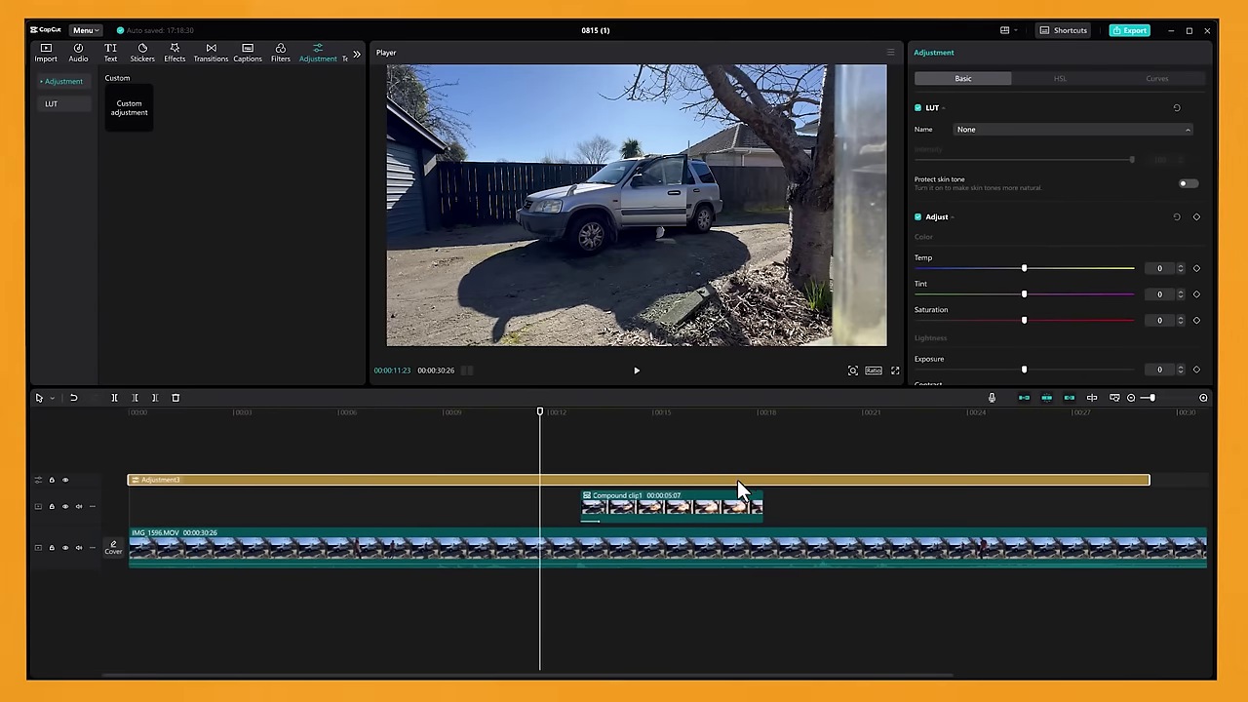
pyautogui.moveTo(1023, 268); pyautogui.dragTo(1066, 268)
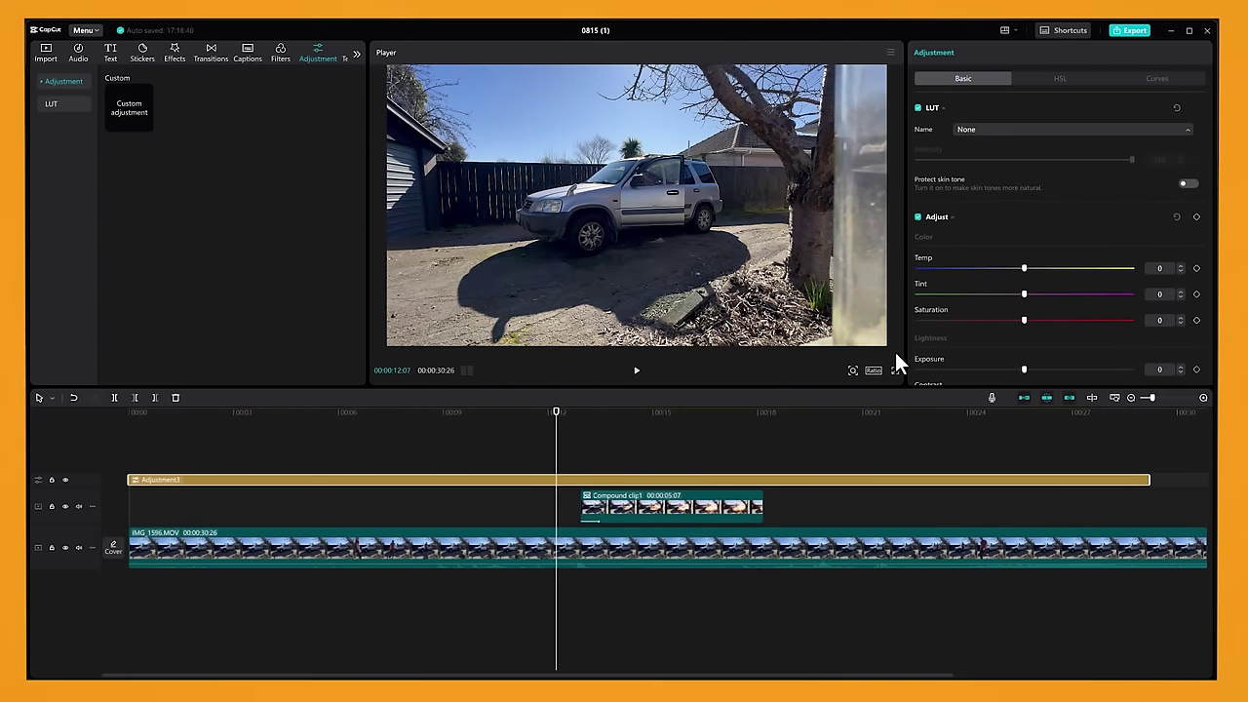
pyautogui.click(612, 414)
pyautogui.moveTo(612, 414); pyautogui.dragTo(540, 414)
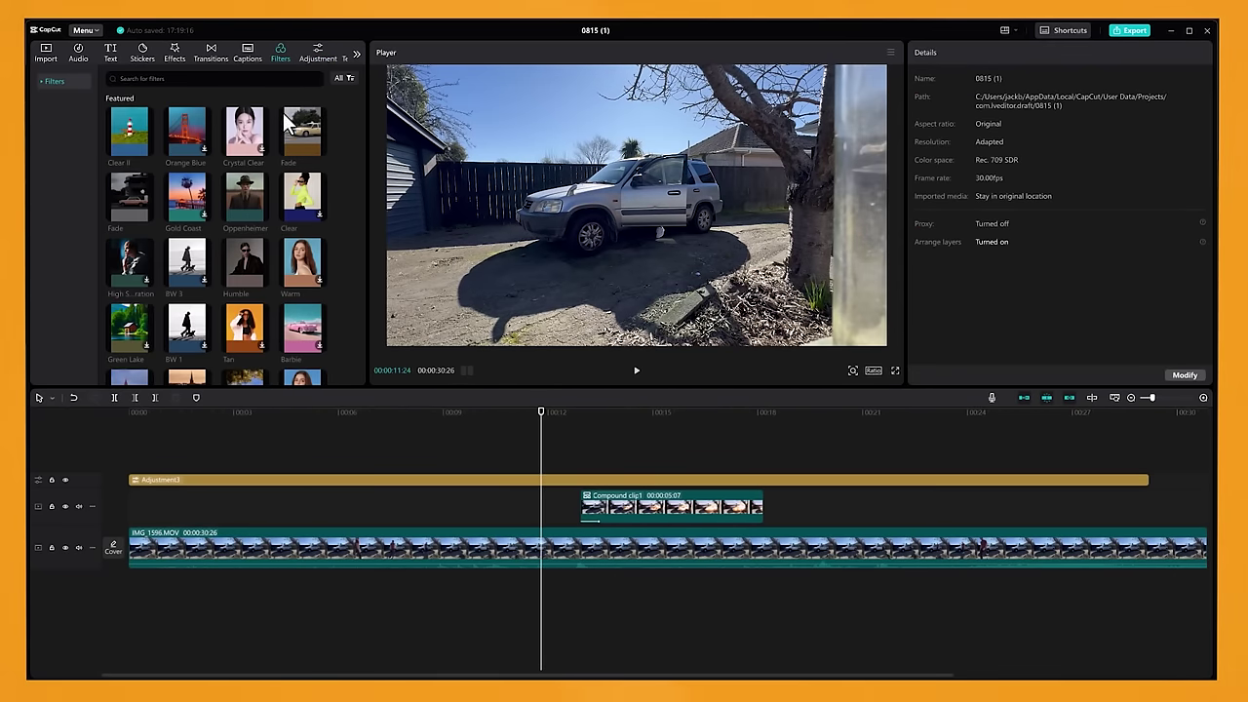
# - Try the Fade and Oppenheimer filters above the adjustment layer, extending each one over the explosion clip
pyautogui.moveTo(308, 164)
pyautogui.moveTo(308, 163); pyautogui.dragTo(304, 464)
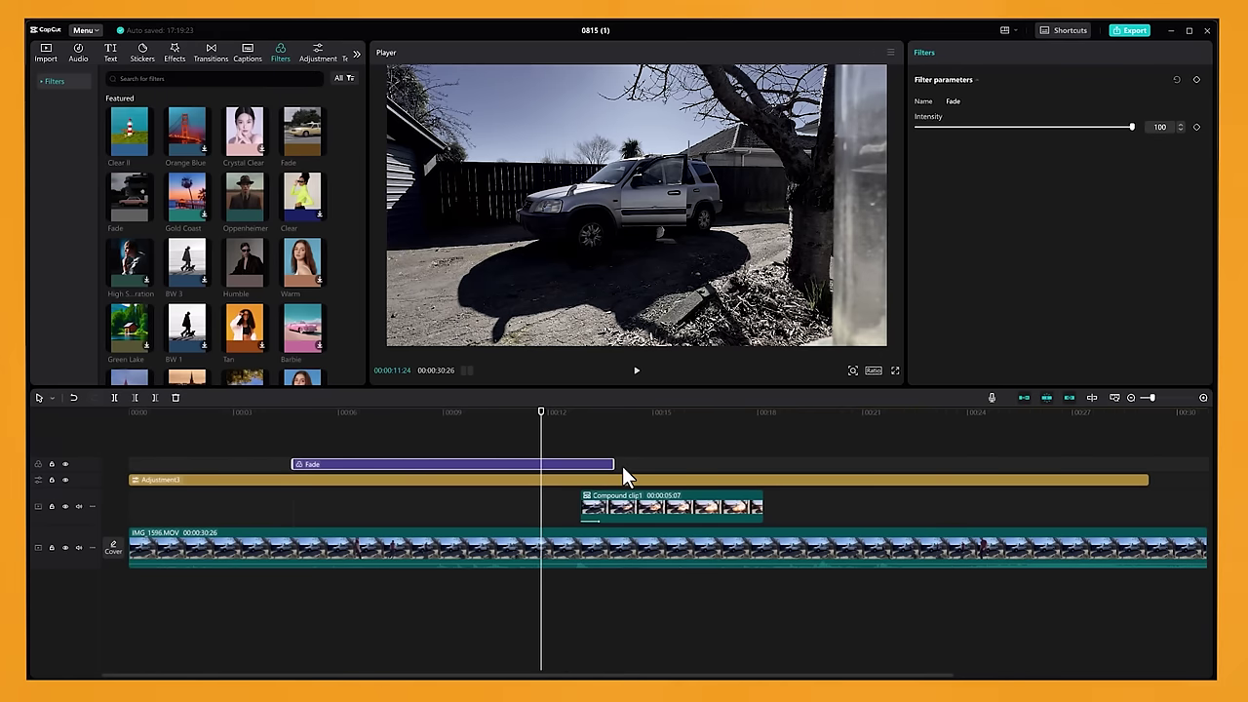
pyautogui.moveTo(617, 464); pyautogui.dragTo(942, 464)
pyautogui.moveTo(542, 413)
pyautogui.mouseDown()
pyautogui.moveTo(501, 416)
pyautogui.moveTo(562, 415)
pyautogui.moveTo(519, 421)
pyautogui.mouseUp()
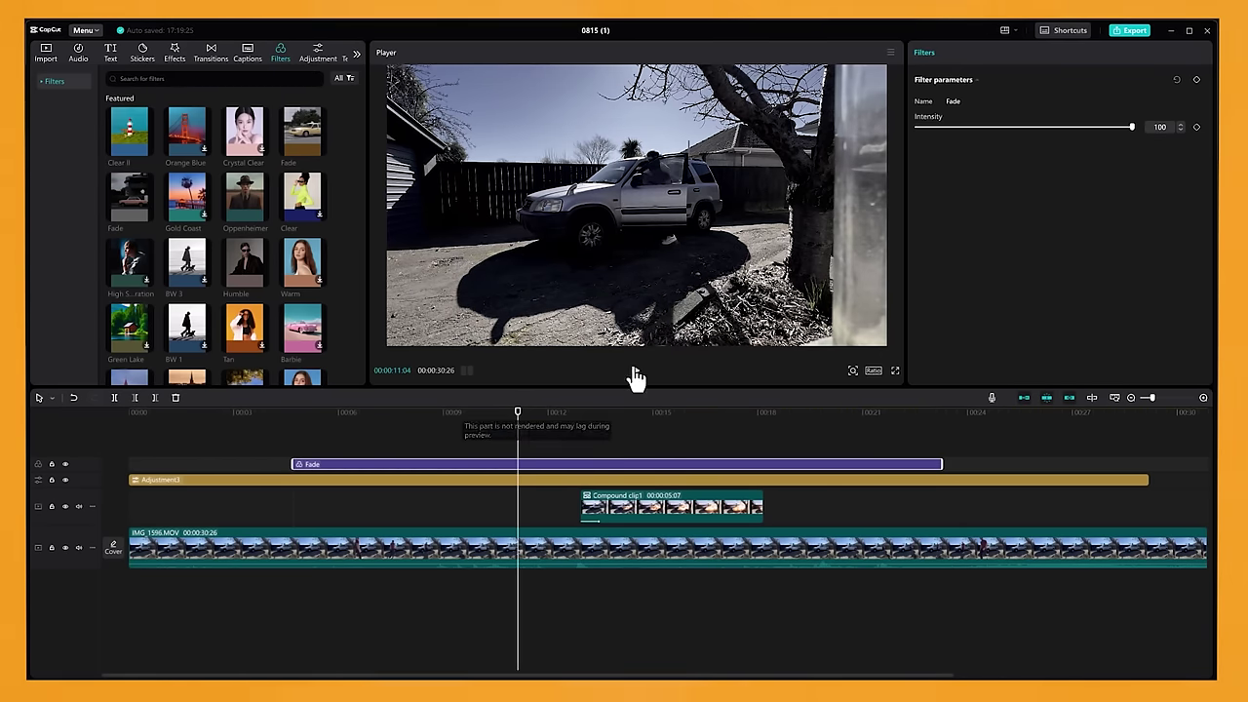
pyautogui.moveTo(245, 195); pyautogui.dragTo(498, 462)
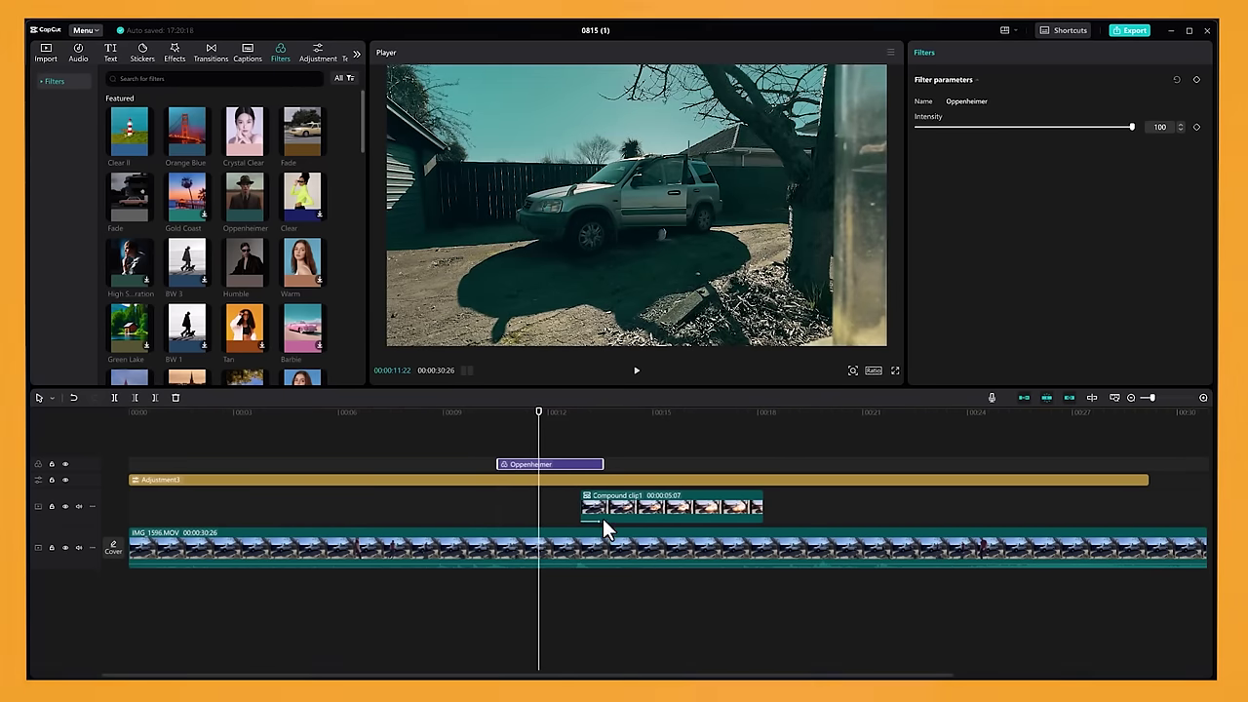
pyautogui.moveTo(603, 463); pyautogui.dragTo(884, 464)
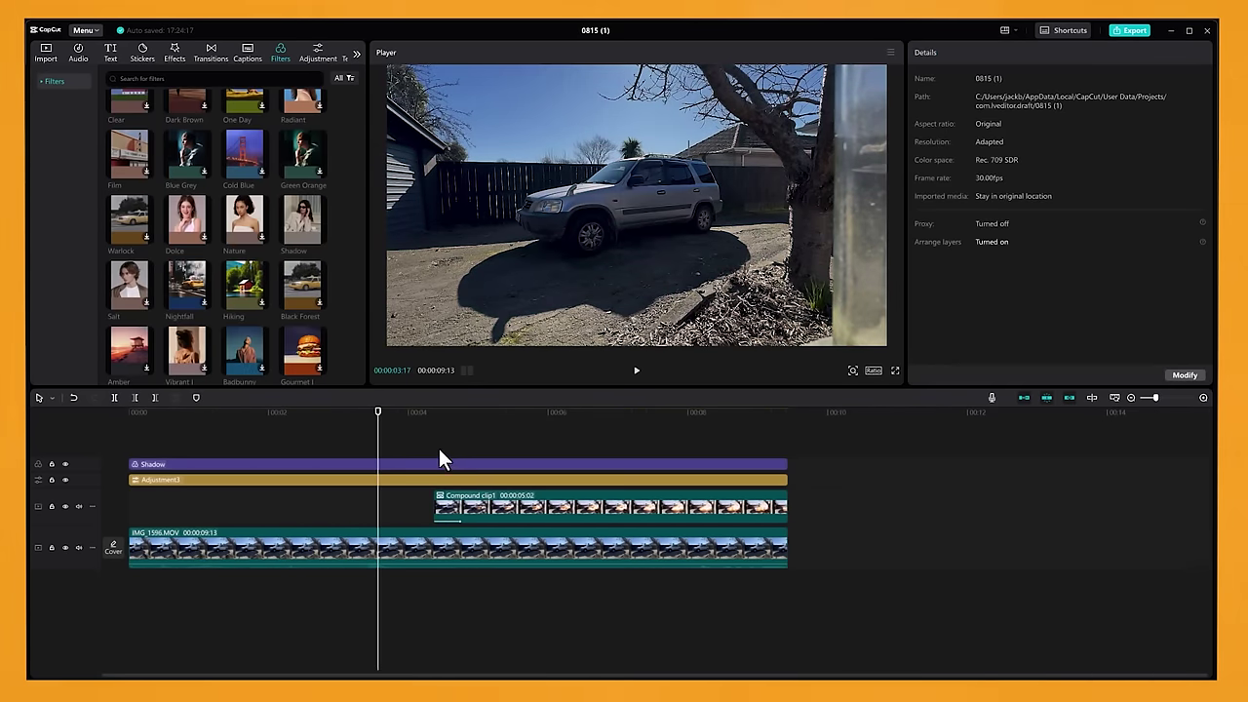
# - Combine the Shadow filter, the adjustment layer, the explosion clip and the main footage into one compound clip
pyautogui.moveTo(425, 437); pyautogui.dragTo(541, 558)
pyautogui.rightClick(542, 553)
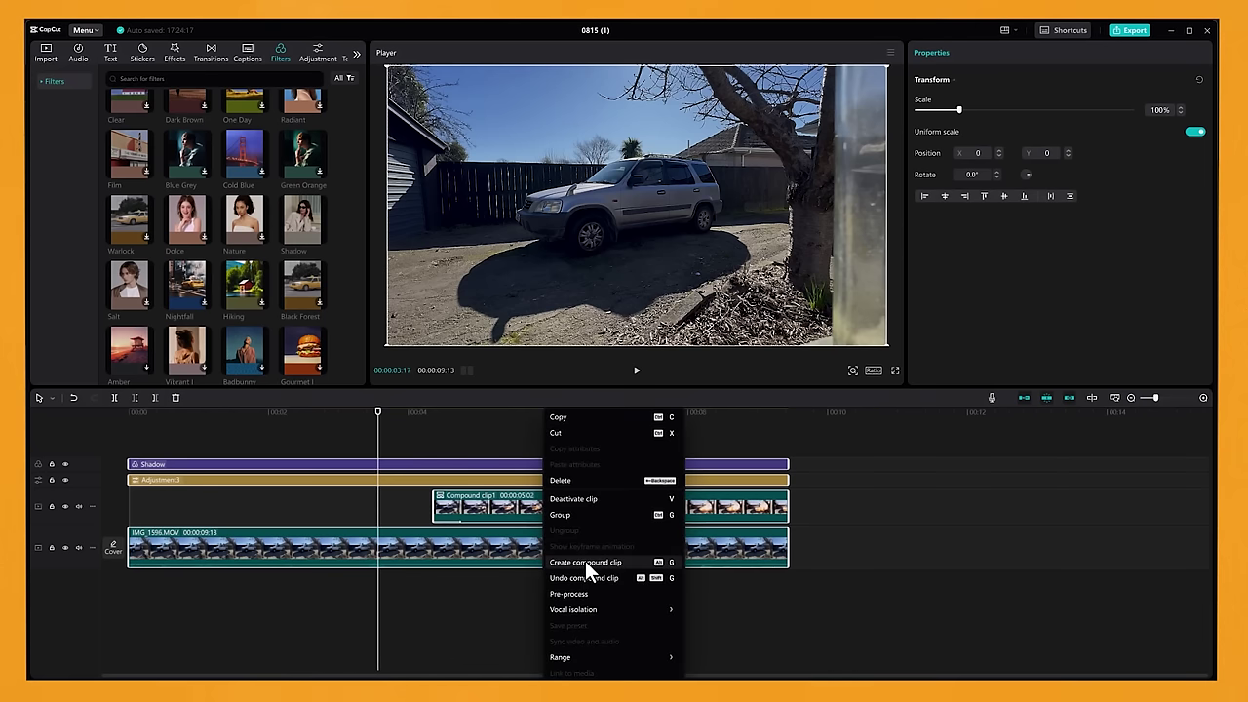
pyautogui.click(616, 560)
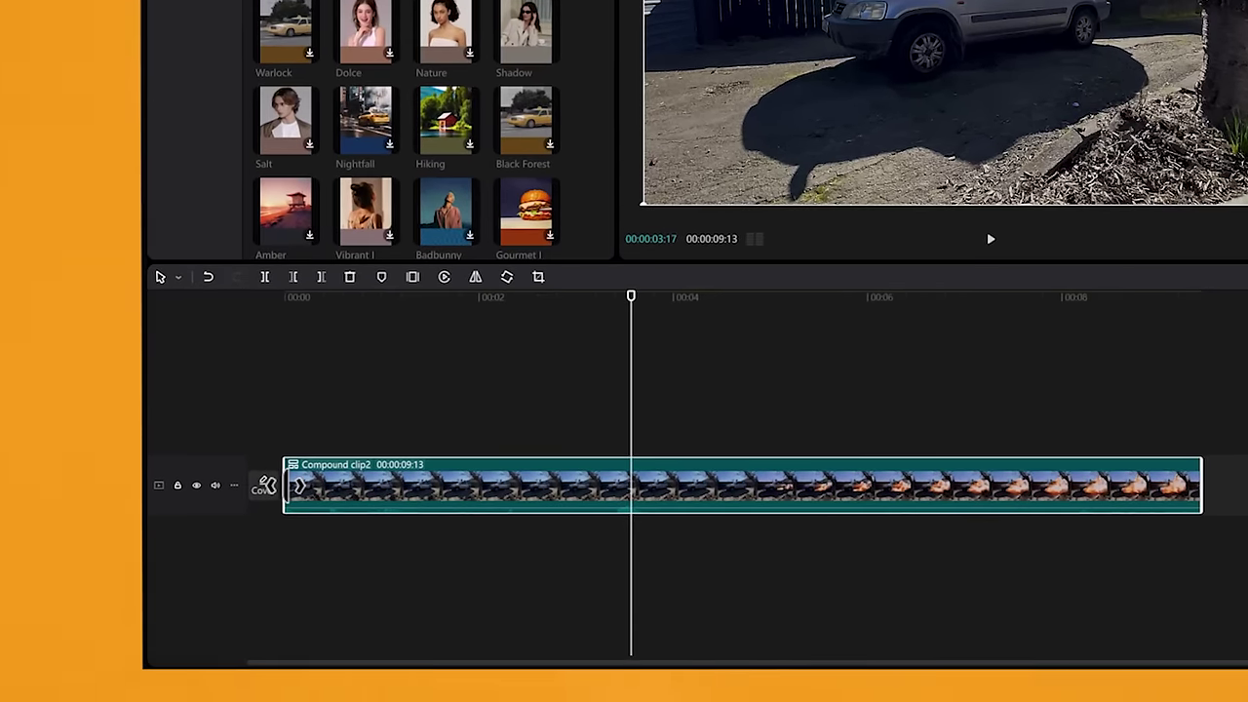
# - Keyframe the compound clip's scale to 143% at its end and play the zoom from the start
pyautogui.moveTo(1173, 299); pyautogui.dragTo(1199, 293)
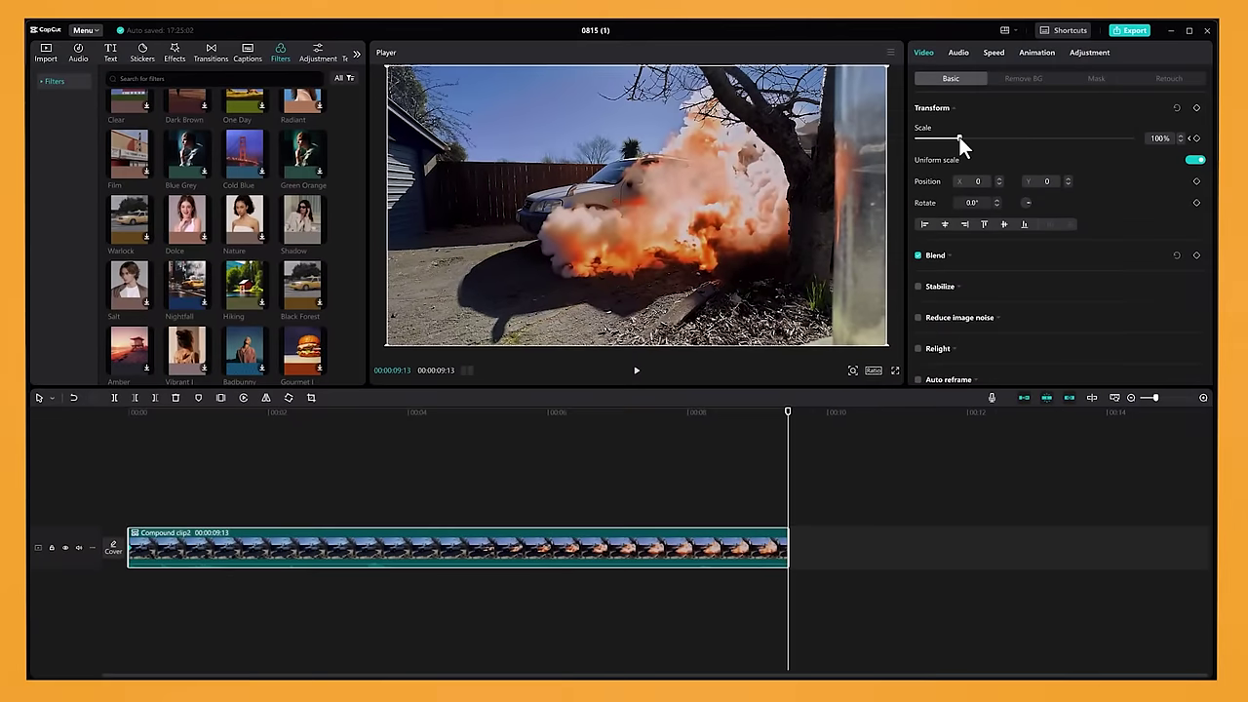
pyautogui.moveTo(959, 136); pyautogui.dragTo(977, 137)
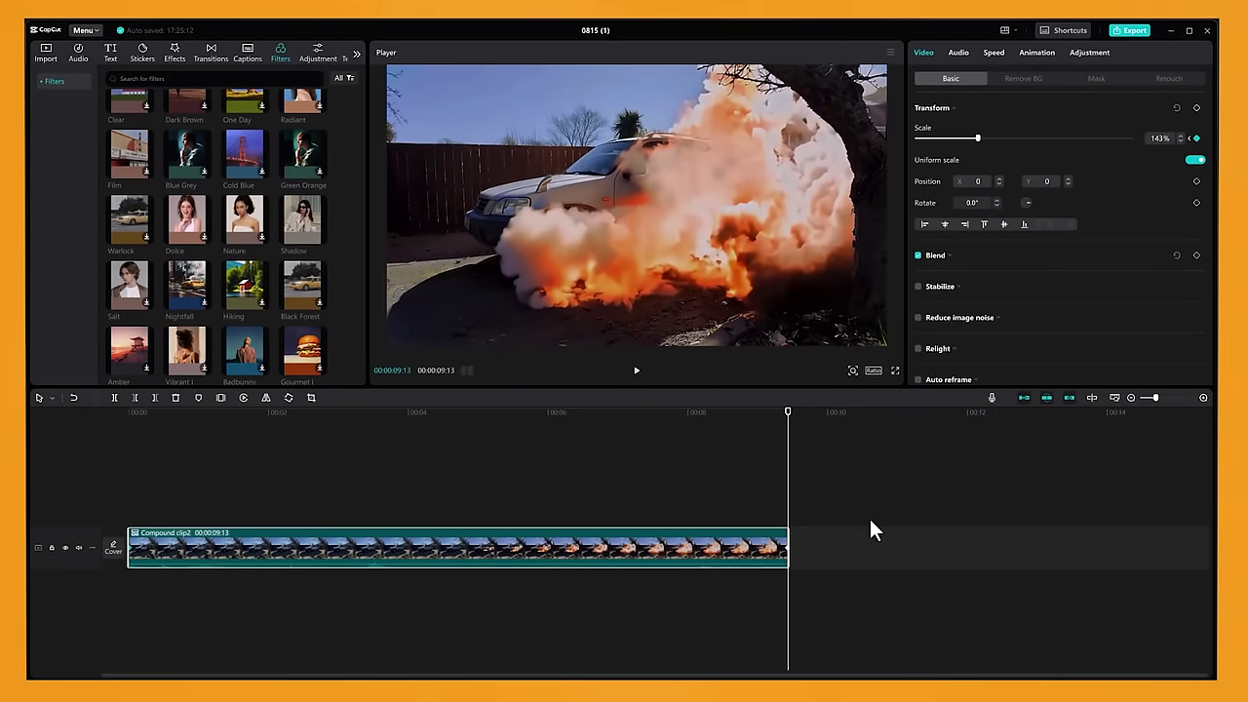
pyautogui.click(767, 413)
pyautogui.moveTo(766, 413); pyautogui.dragTo(133, 426)
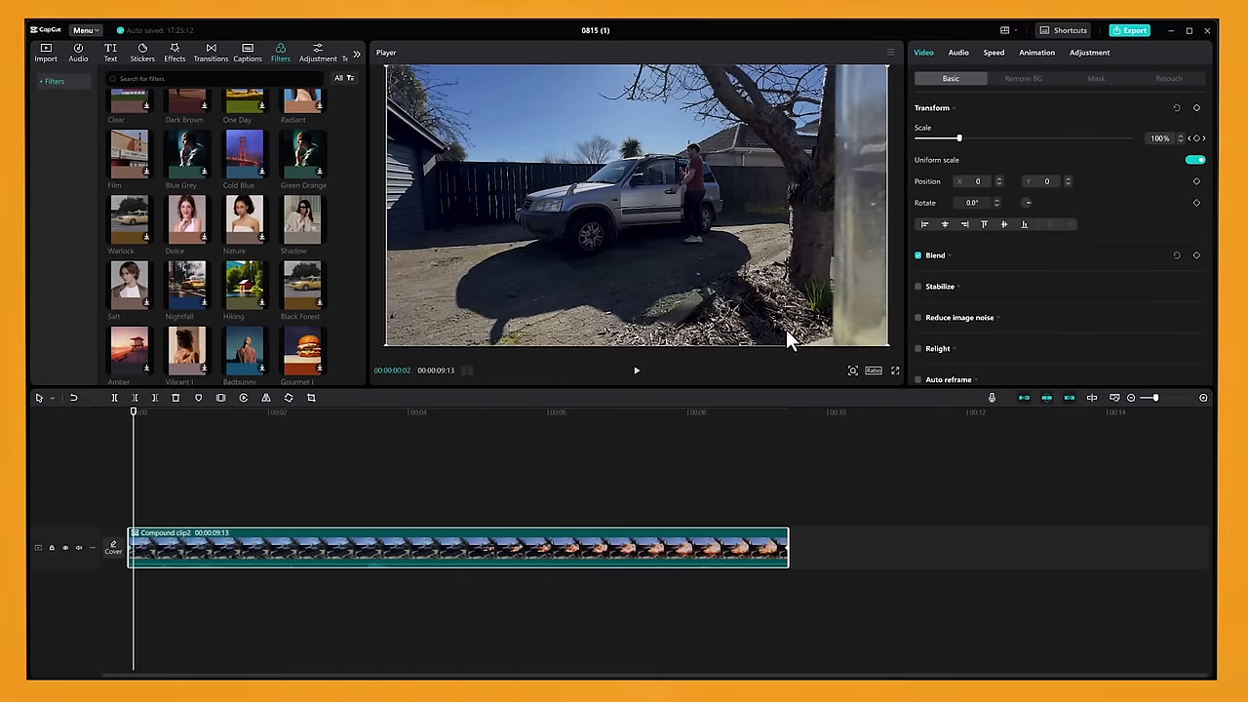
pyautogui.press('space')
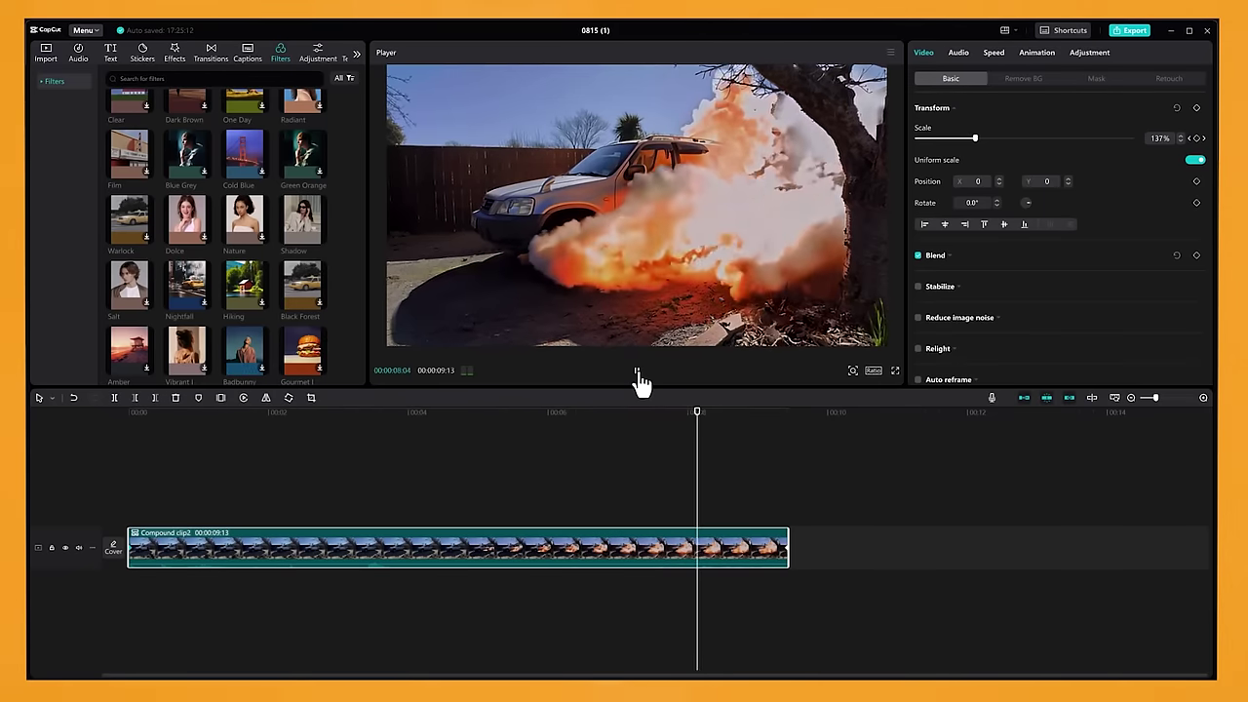
# - Nest the zoomed compound clip inside a new compound clip
pyautogui.click(481, 548)
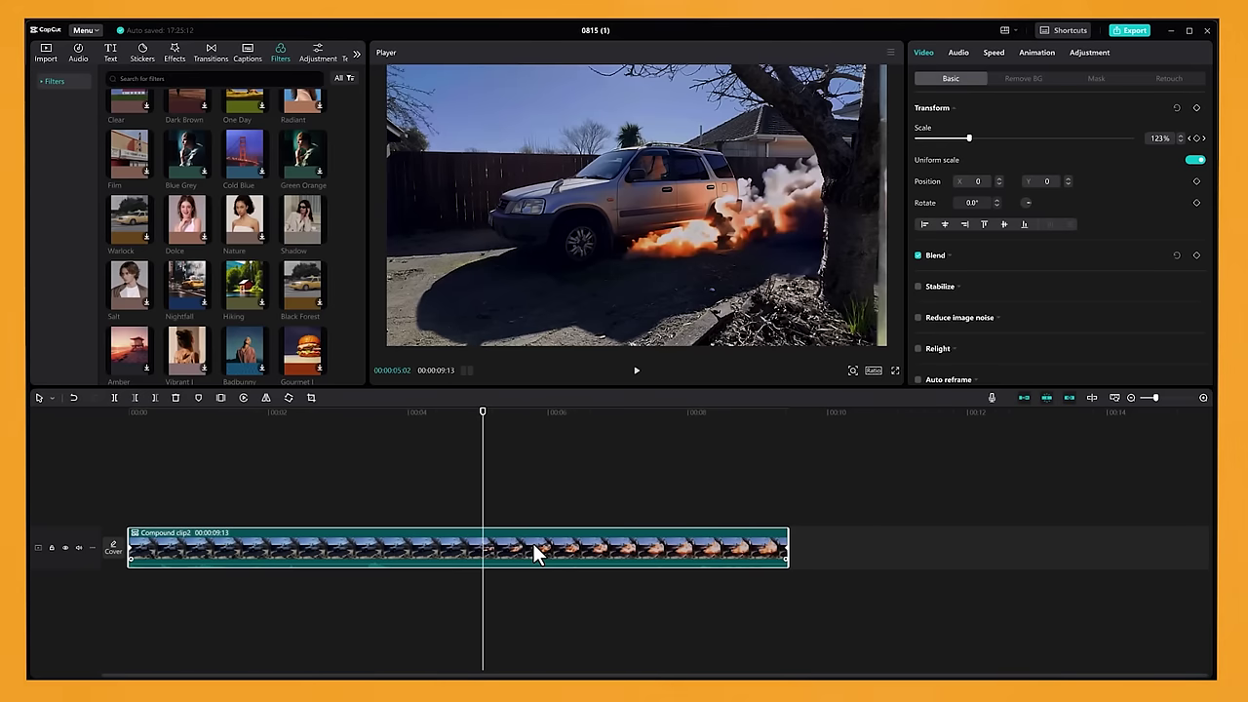
pyautogui.rightClick(534, 544)
pyautogui.click(571, 429)
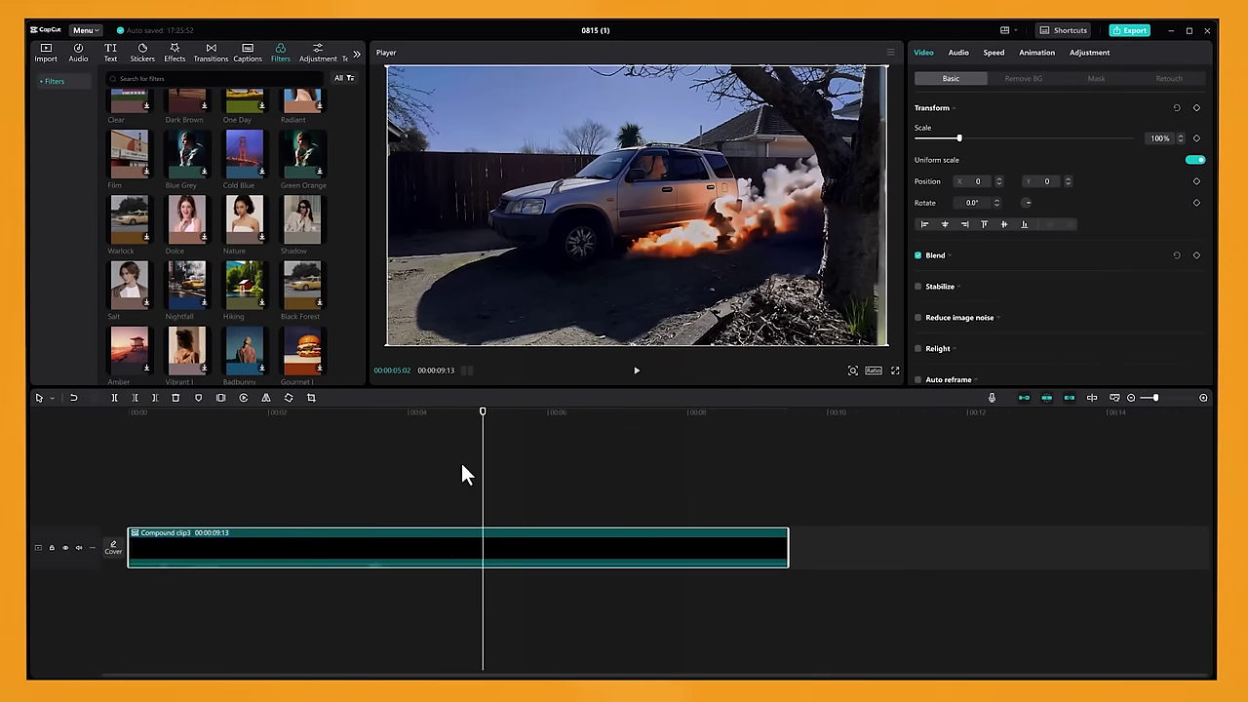
# - Search the video effects for "movie", apply the Movie effect to the compound clip and play the result from the start
pyautogui.click(177, 54)
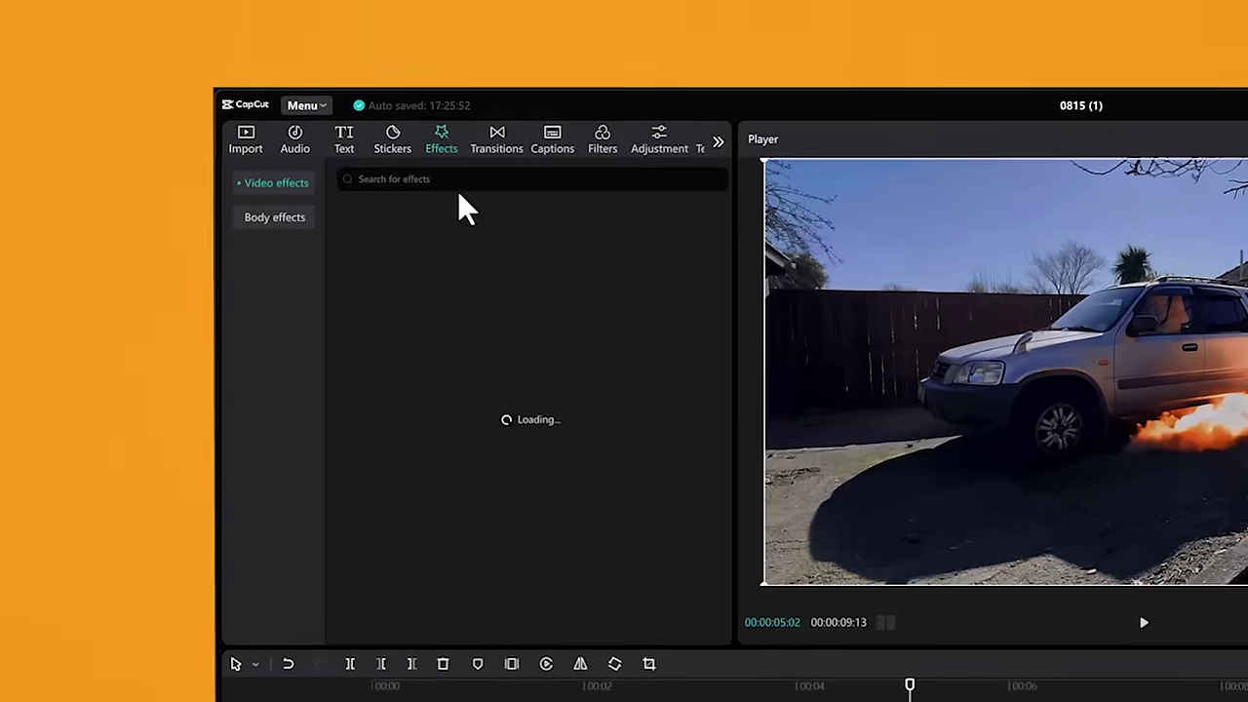
pyautogui.click(325, 128)
pyautogui.write('movie')
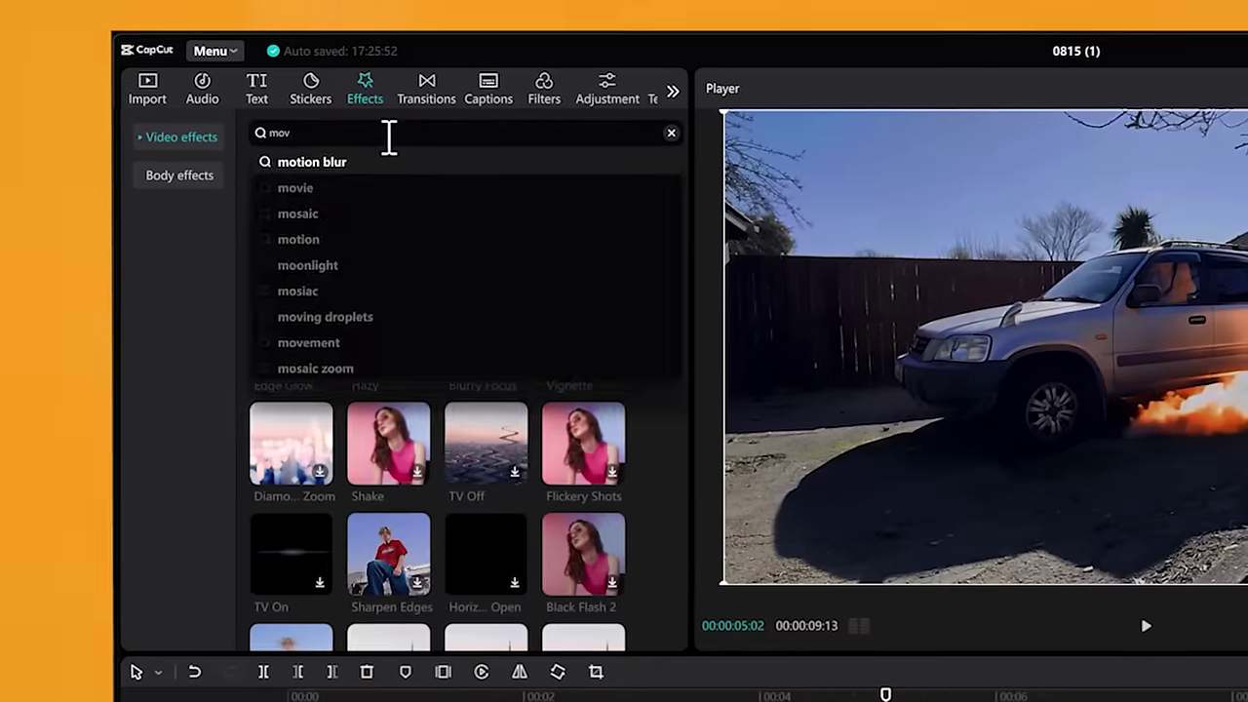
pyautogui.press('Return')
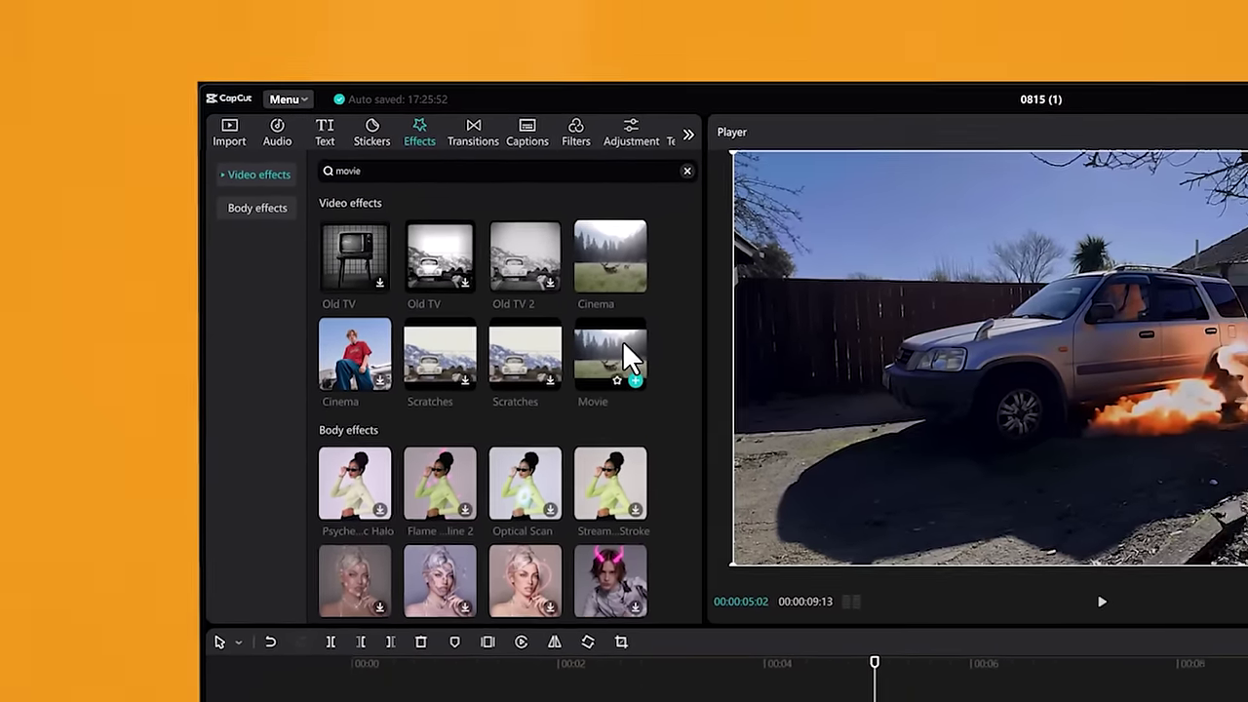
pyautogui.moveTo(630, 357); pyautogui.dragTo(422, 552)
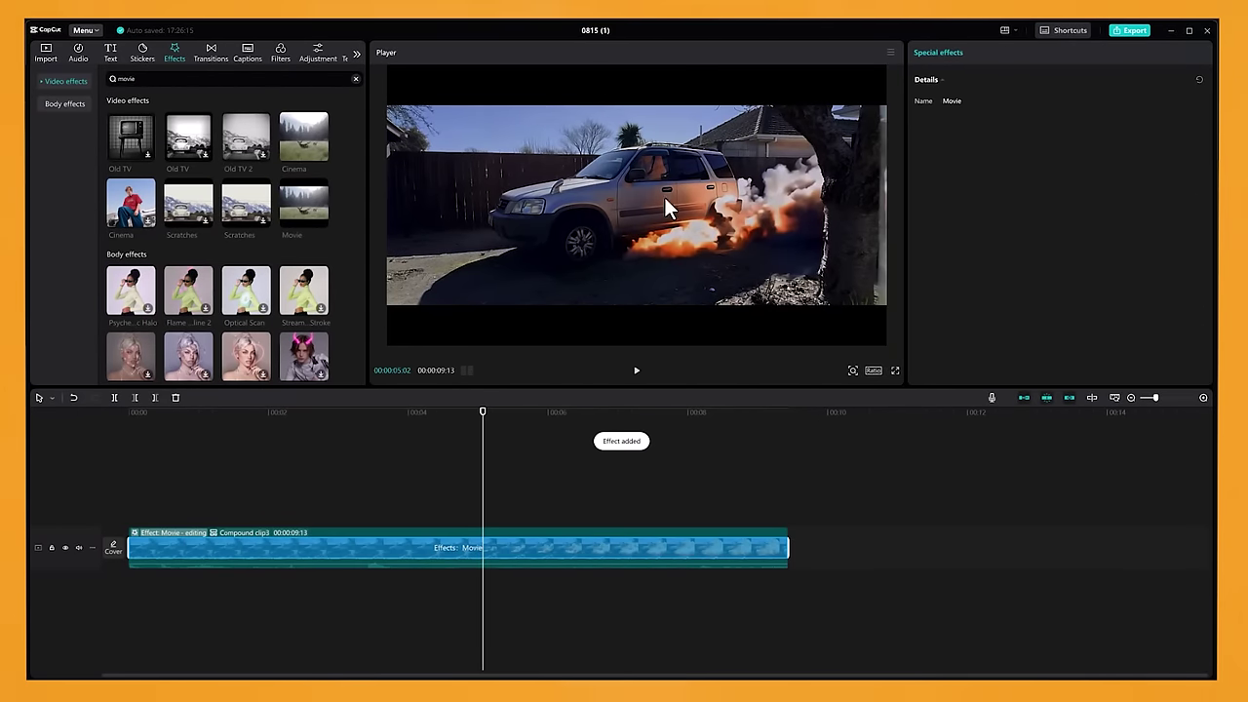
pyautogui.press('Home')
pyautogui.click(636, 375)
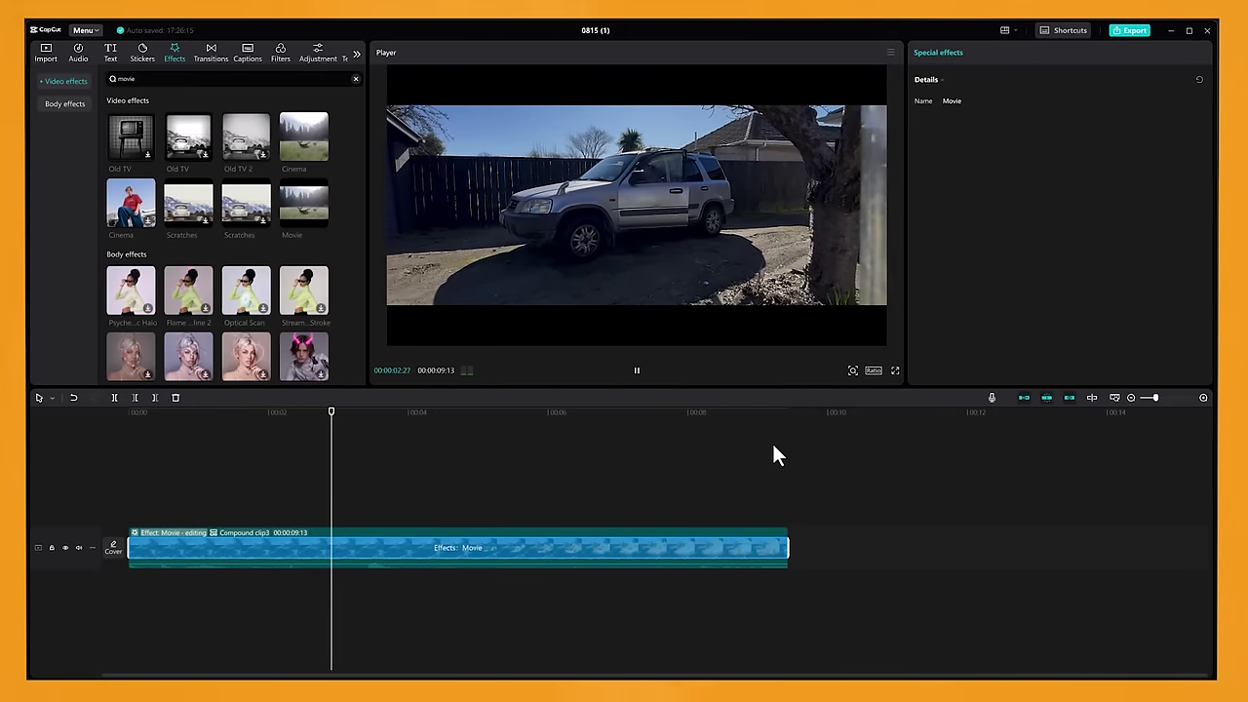
pyautogui.click(636, 370)
pyautogui.click(577, 414)
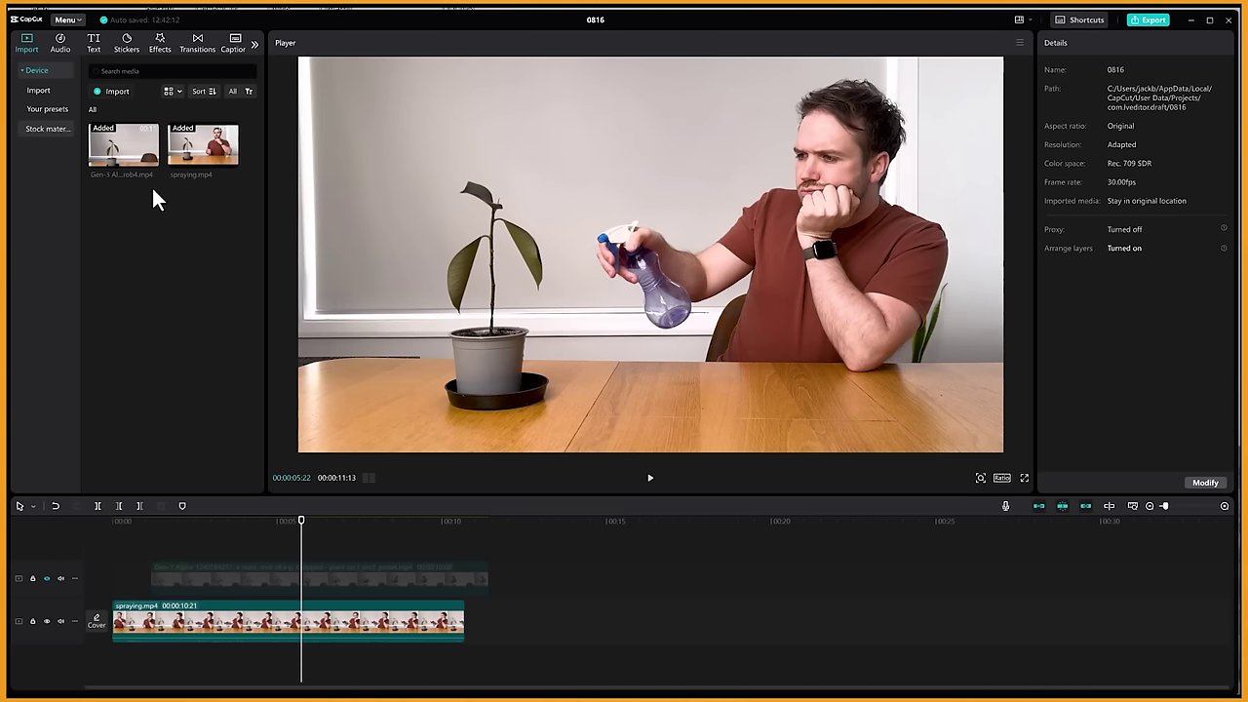
# - Unhide the upper track in project 0816, select its Gen-3 Alpha plant clip and go to 00:00:03:22
pyautogui.moveTo(137, 520); pyautogui.dragTo(326, 541)
pyautogui.click(45, 577)
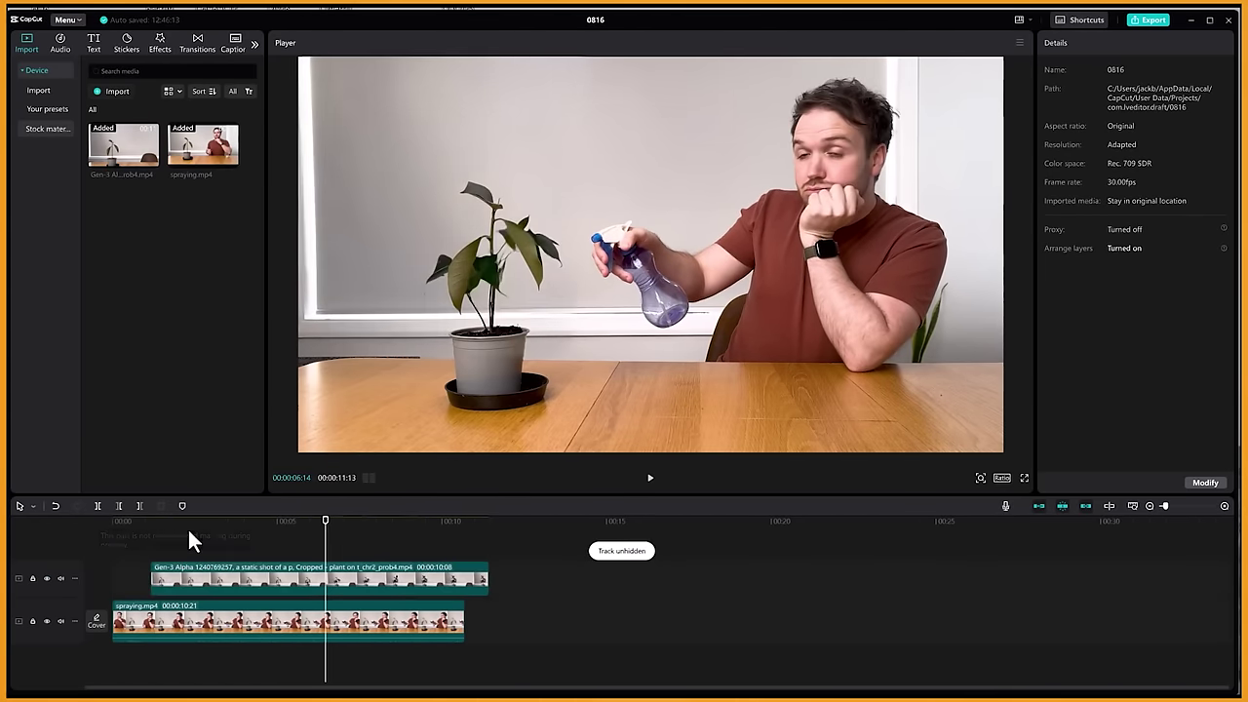
pyautogui.click(166, 575)
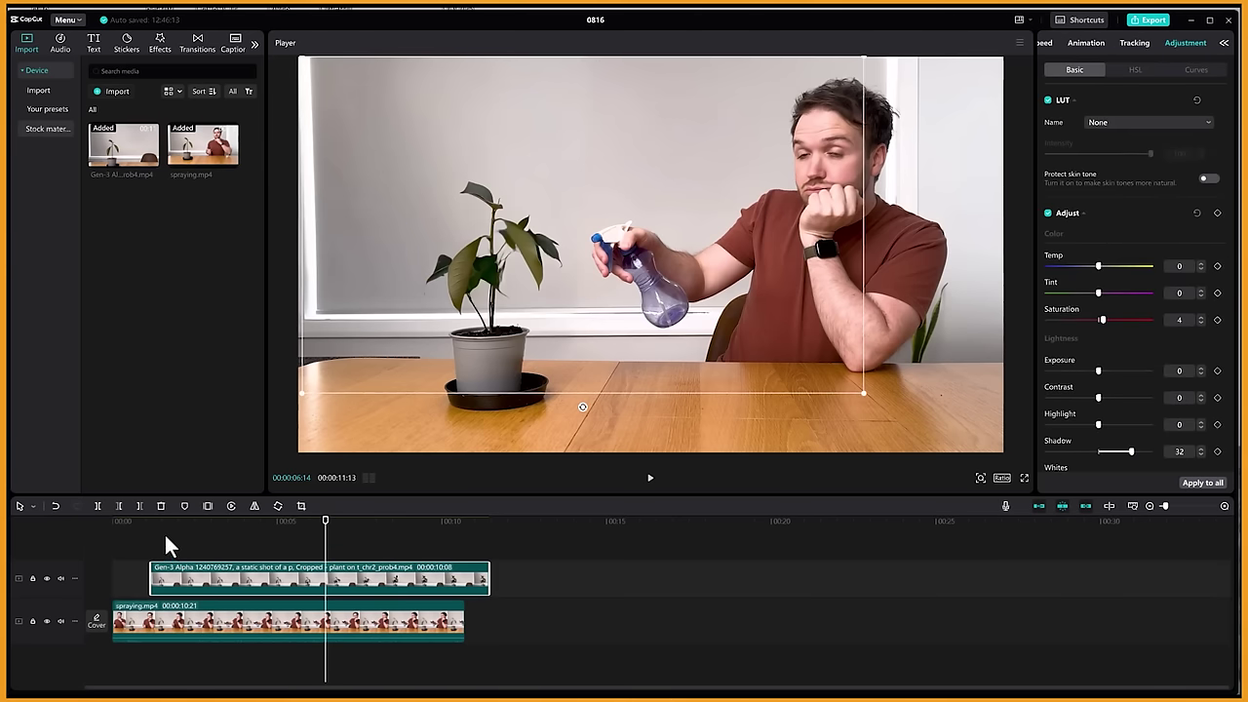
pyautogui.click(235, 520)
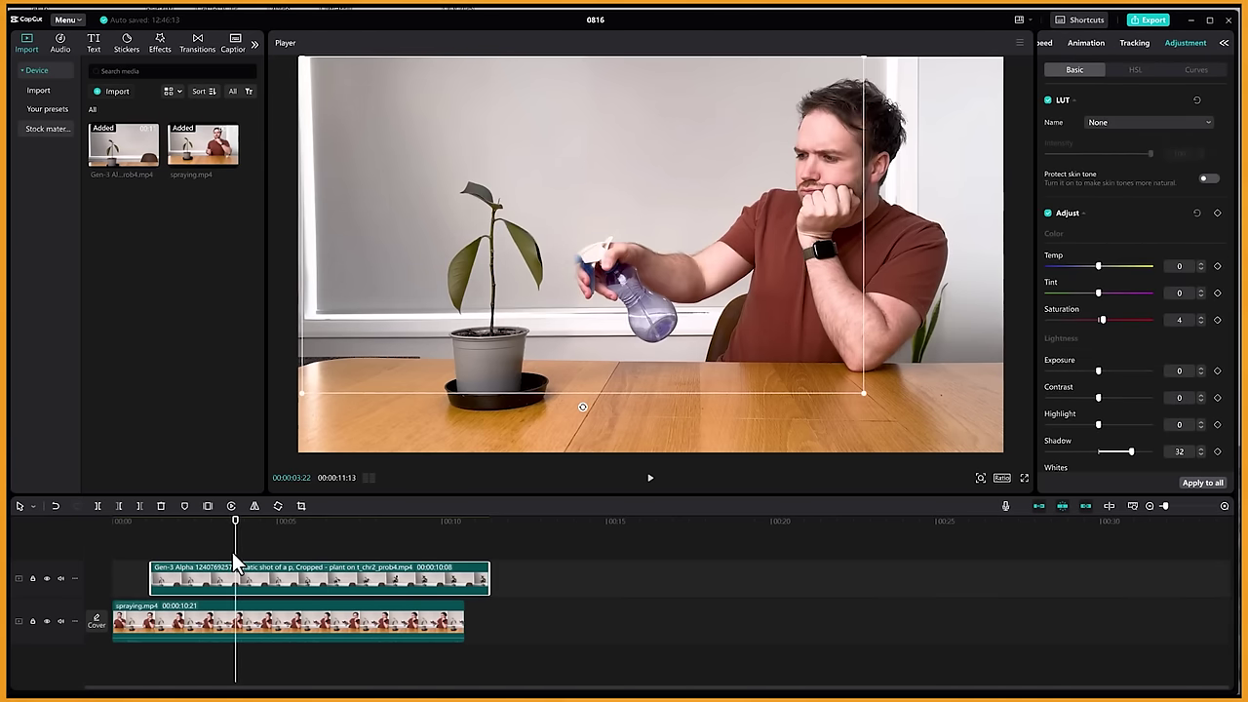
# - Move the plant clip's rectangle mask away from the spray bottle to about X -889, Y 136, resize it to 1459 × 1574, and scrub to check
pyautogui.moveTo(1034, 85); pyautogui.dragTo(960, 85)
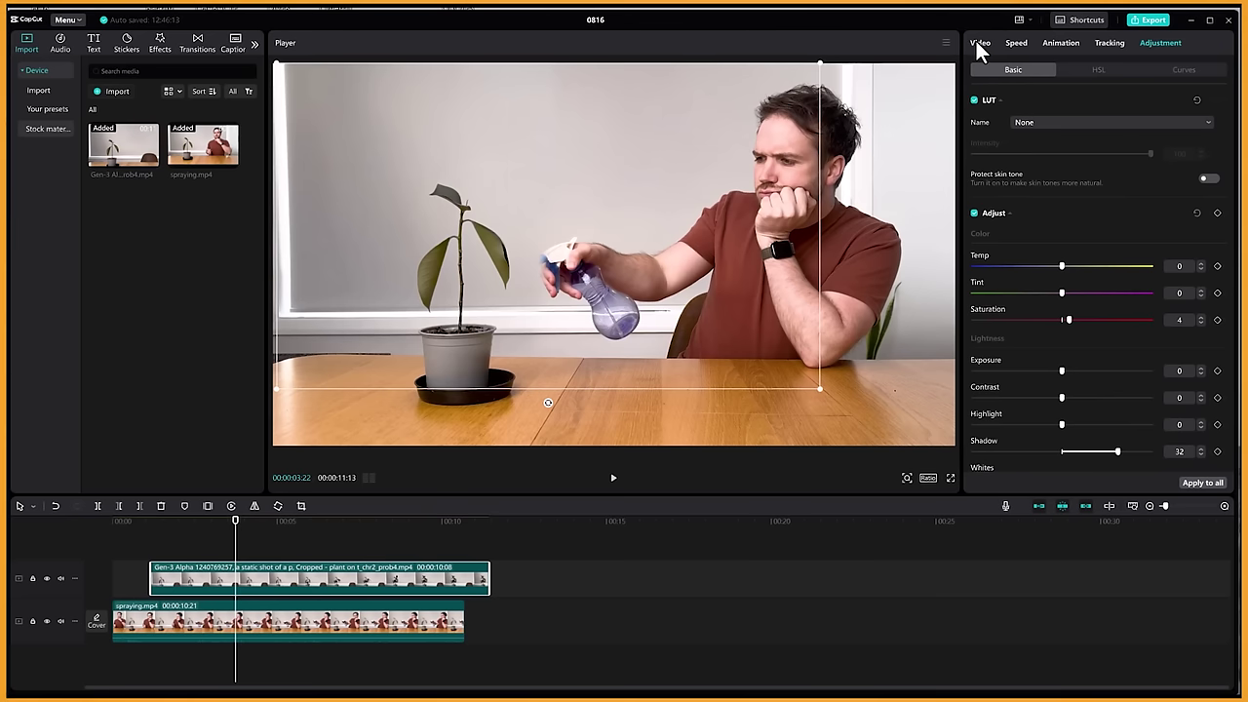
pyautogui.click(977, 43)
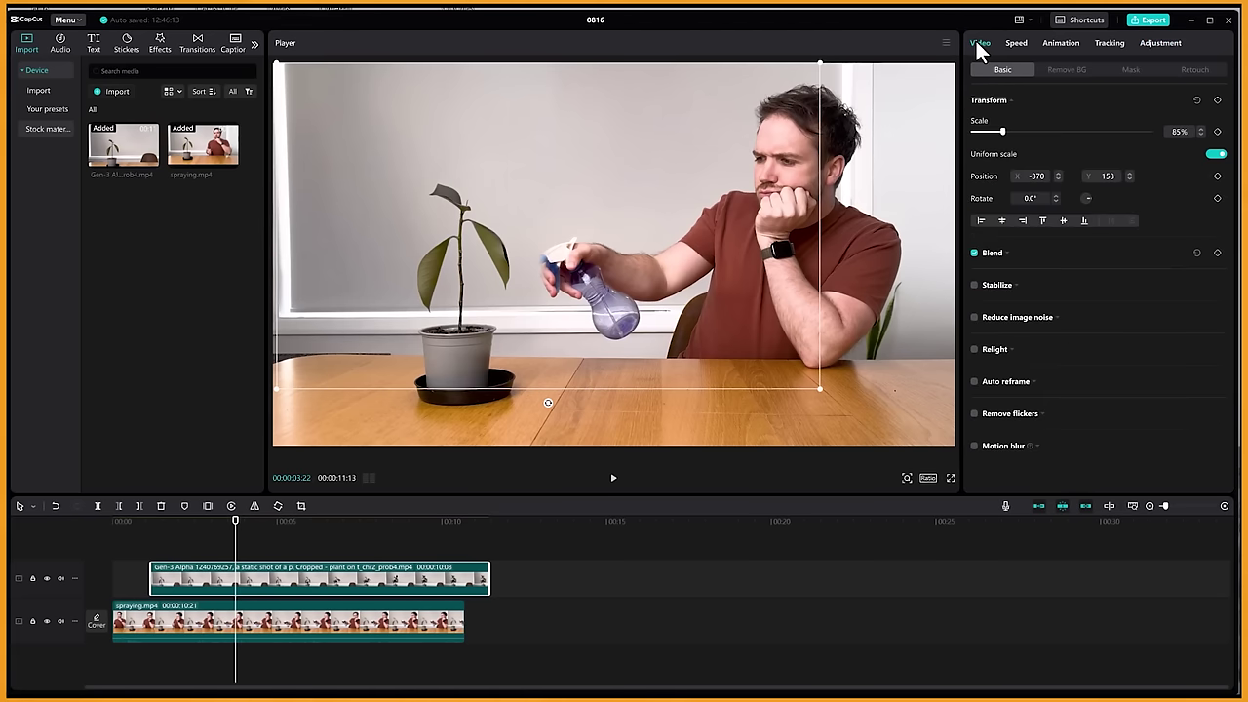
pyautogui.click(1132, 70)
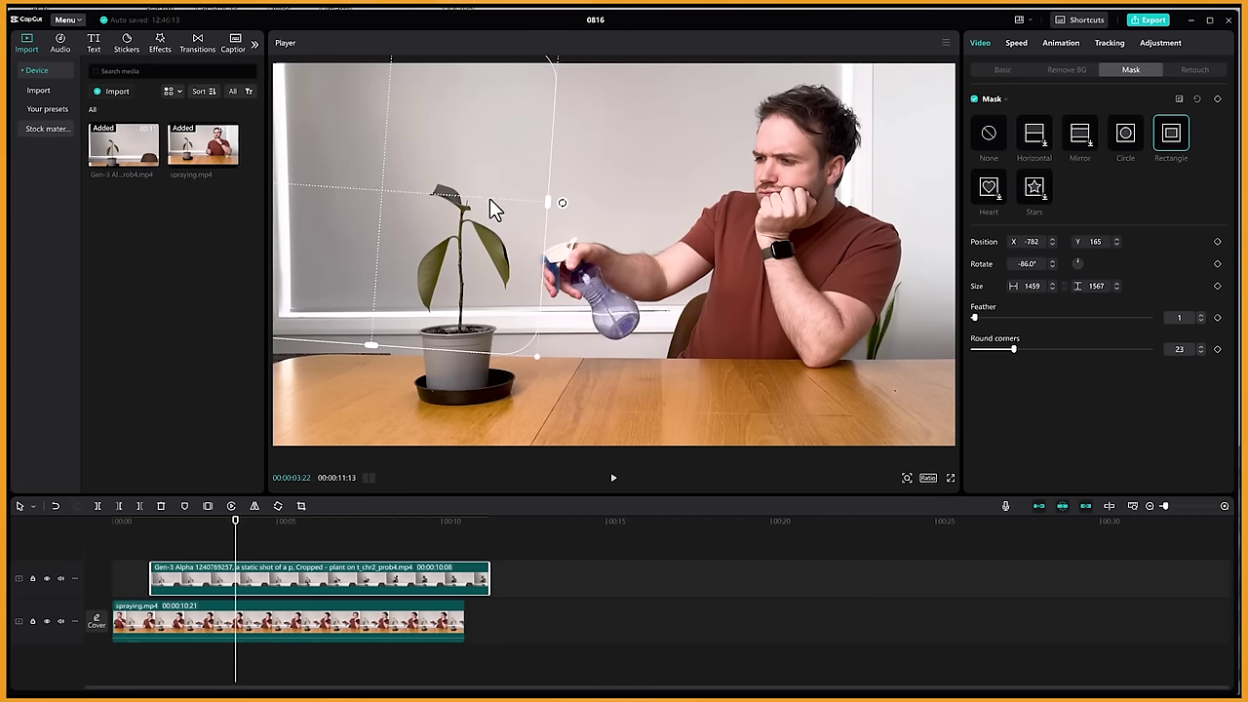
pyautogui.moveTo(379, 189)
pyautogui.mouseDown()
pyautogui.moveTo(500, 225)
pyautogui.moveTo(357, 189)
pyautogui.moveTo(563, 211)
pyautogui.moveTo(317, 194)
pyautogui.moveTo(429, 205)
pyautogui.moveTo(343, 197)
pyautogui.moveTo(359, 194)
pyautogui.mouseUp()
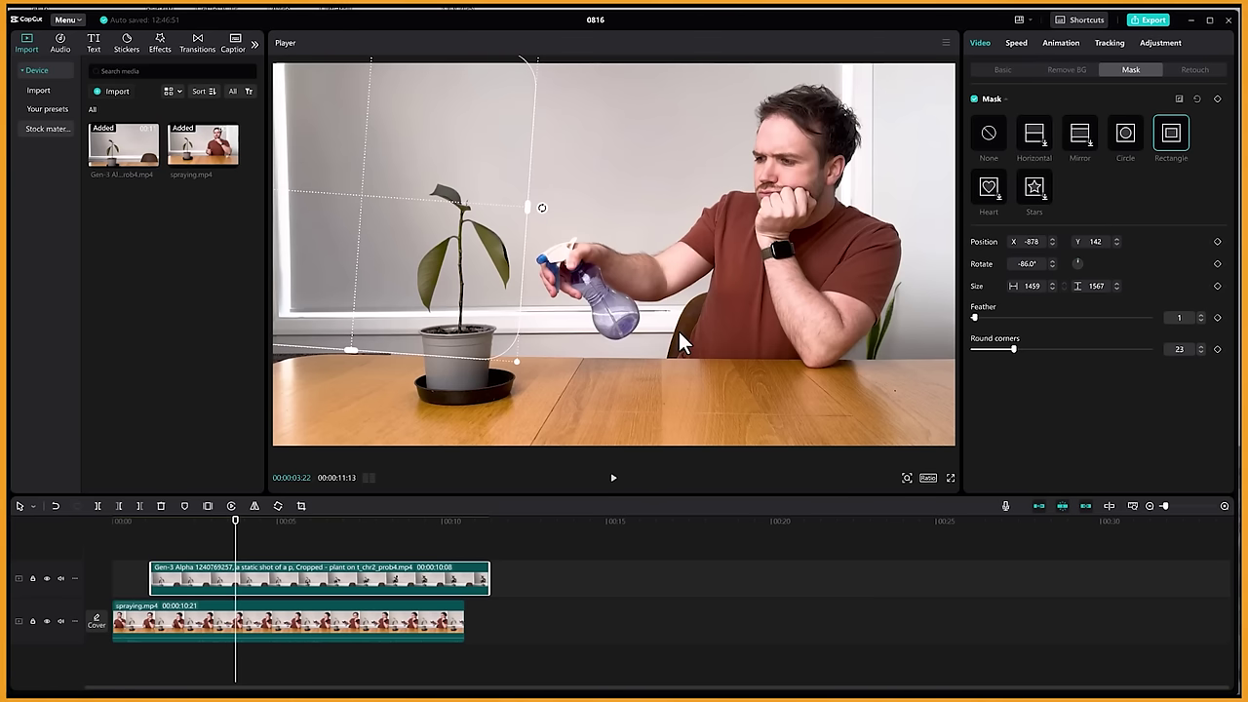
pyautogui.moveTo(454, 228); pyautogui.dragTo(452, 229)
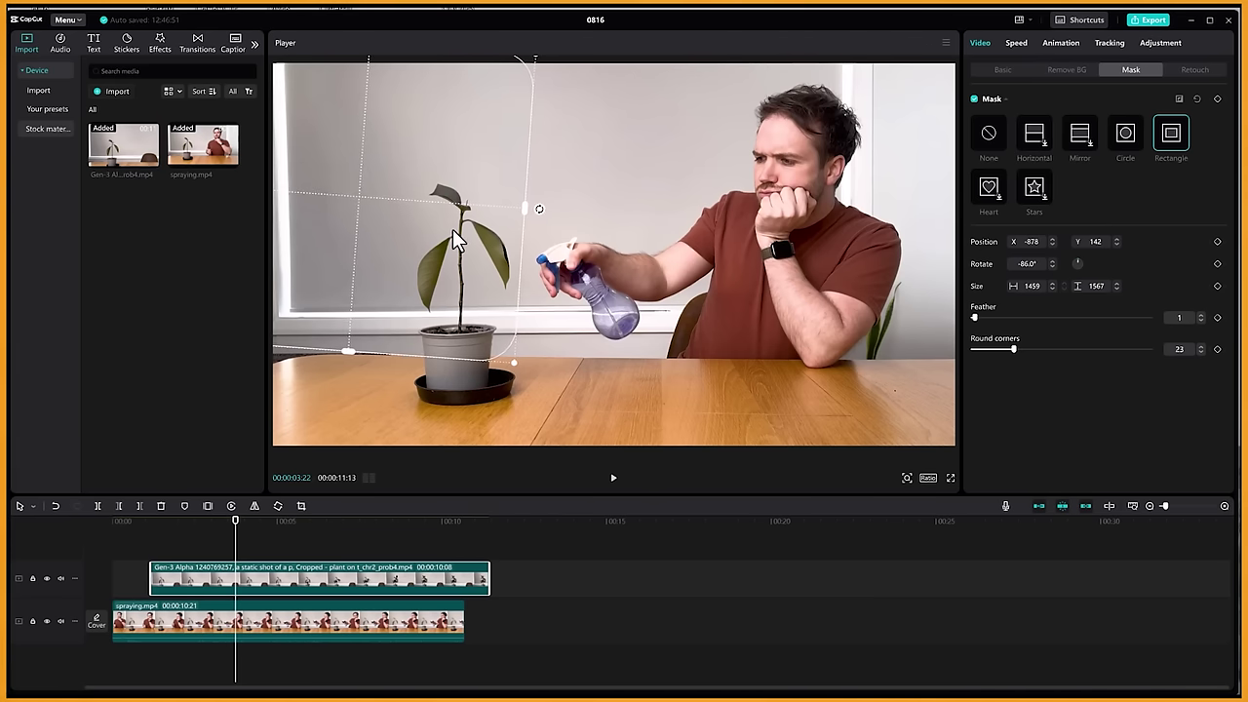
pyautogui.moveTo(526, 215); pyautogui.dragTo(529, 214)
pyautogui.moveTo(272, 522); pyautogui.dragTo(240, 530)
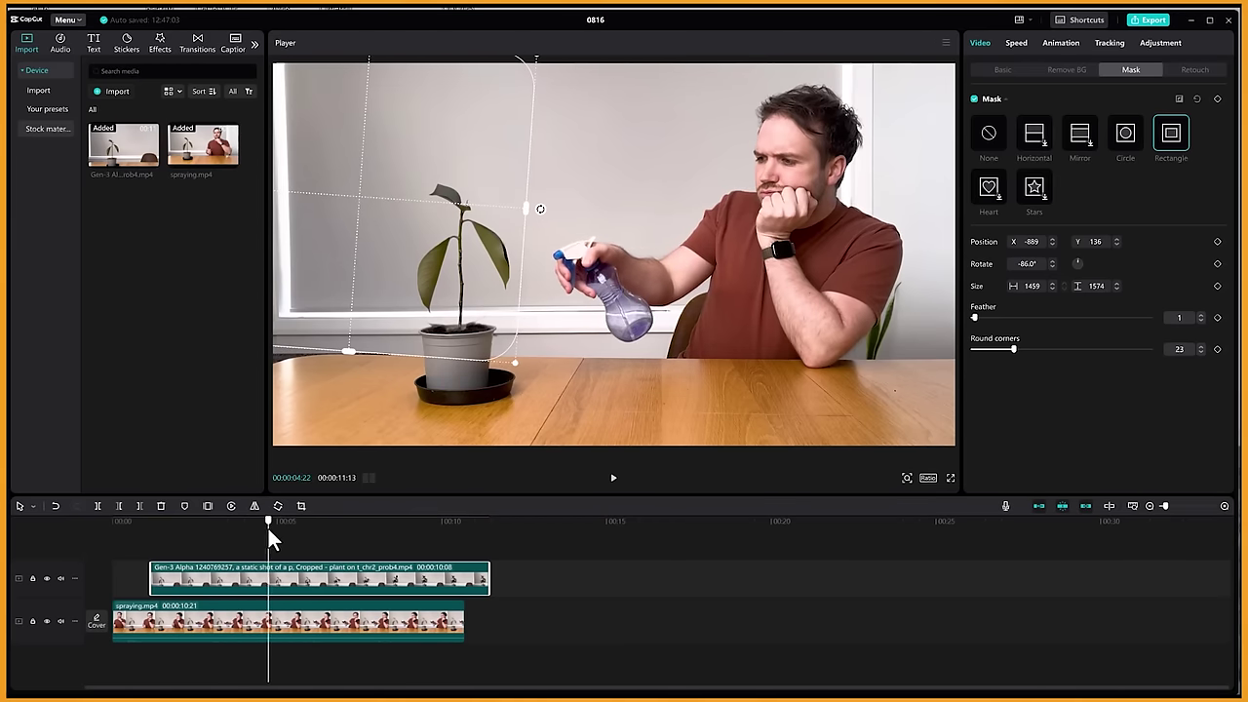